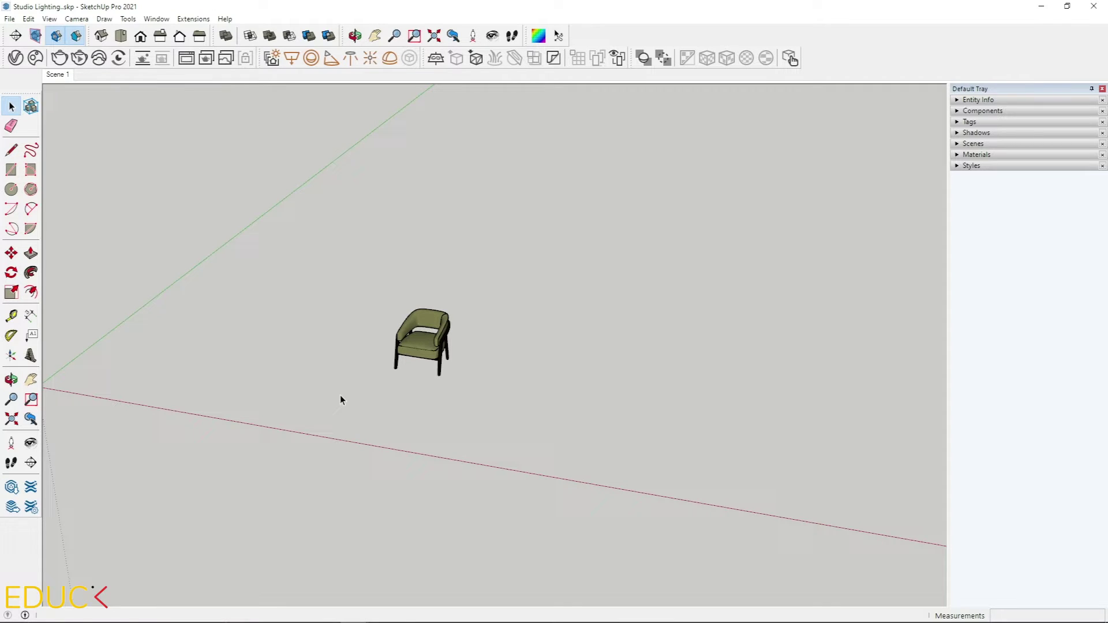
Step: Draw a 900 by 620 cm floor rectangle from the axes origin so that it lies beneath the chair
scroll(485, 370, "down", 3)
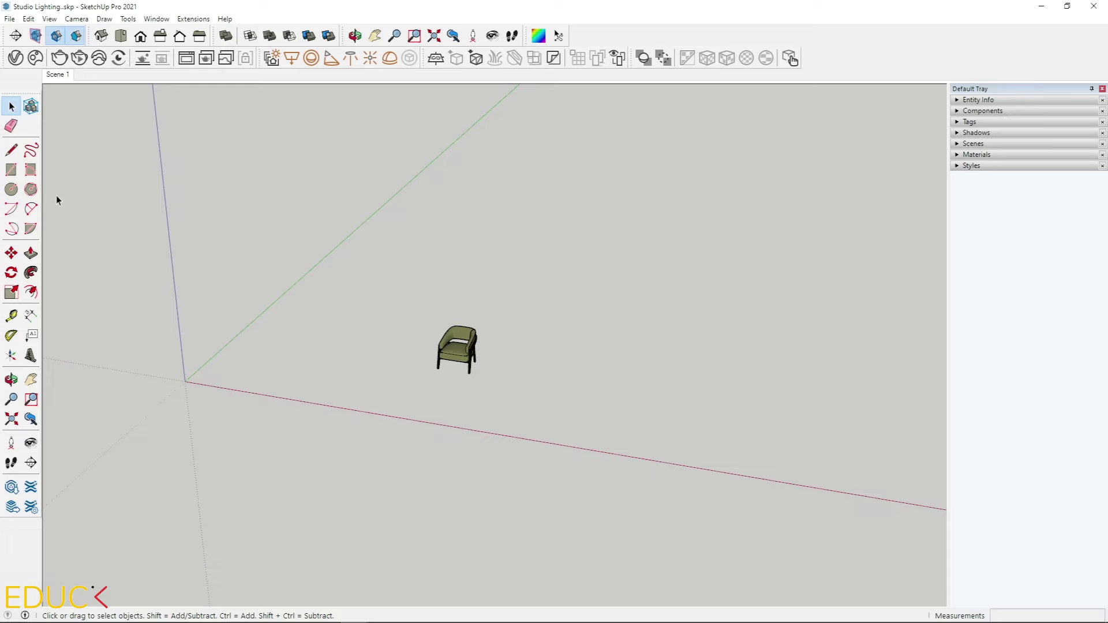
key("r")
left_click(186, 381)
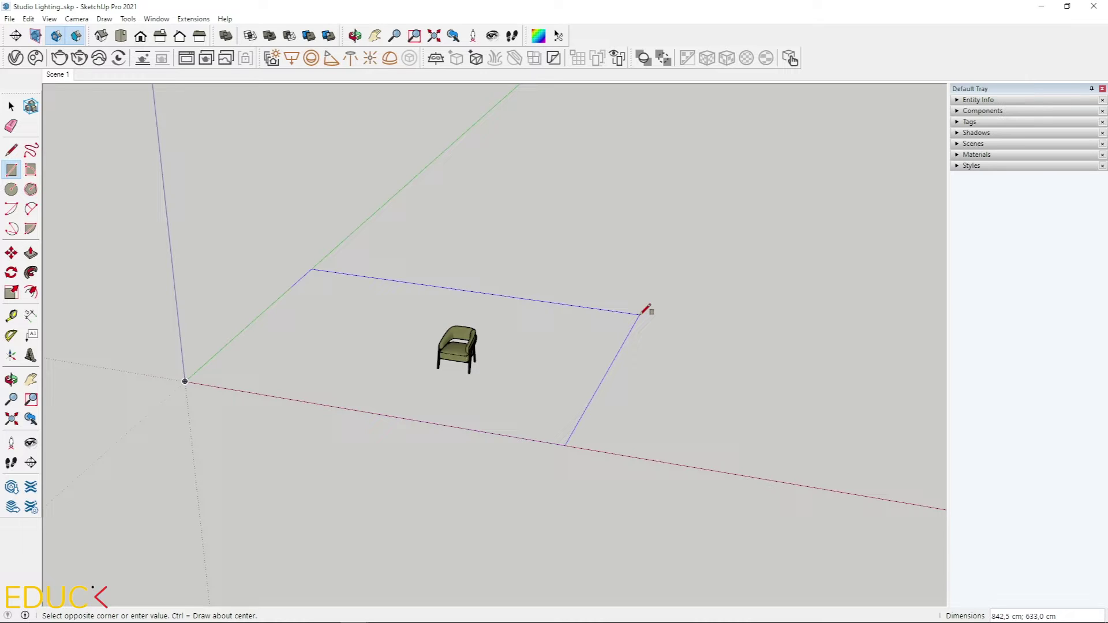
type("9")
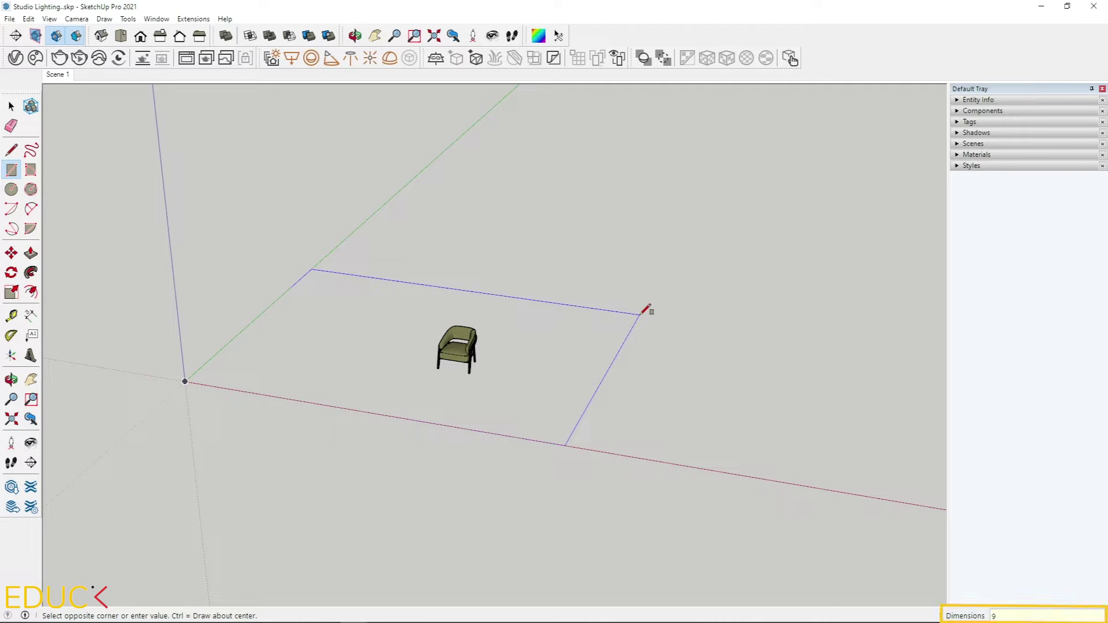
type("00;620")
key("Return")
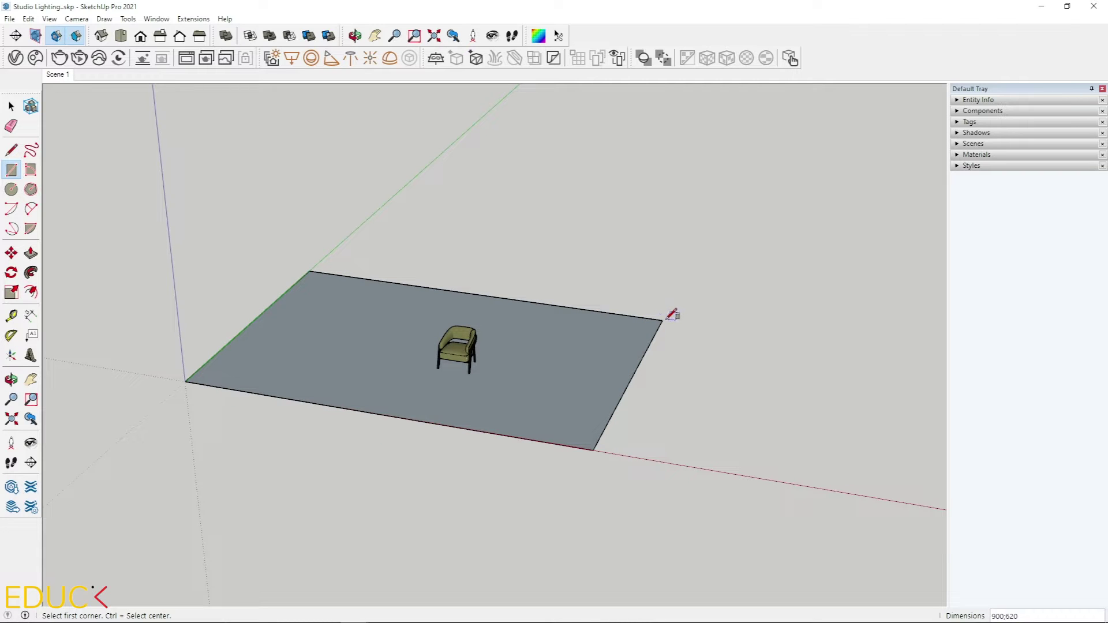
Step: Draw a vertical 900 by 420 cm back wall rectangle along the floor's rear edge
left_click(662, 319)
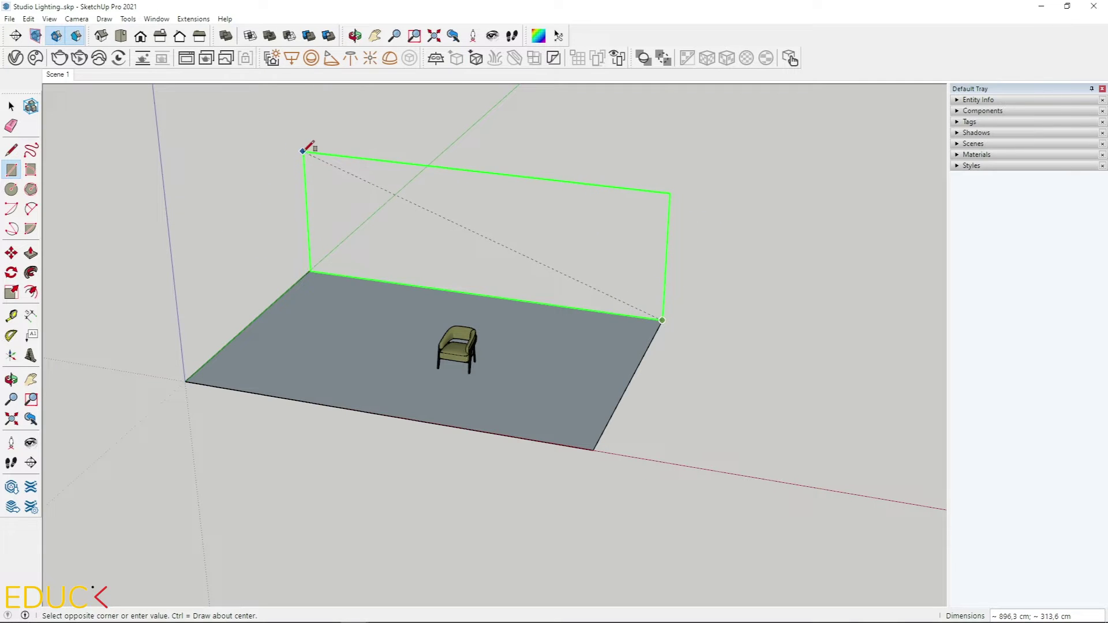
type("900;")
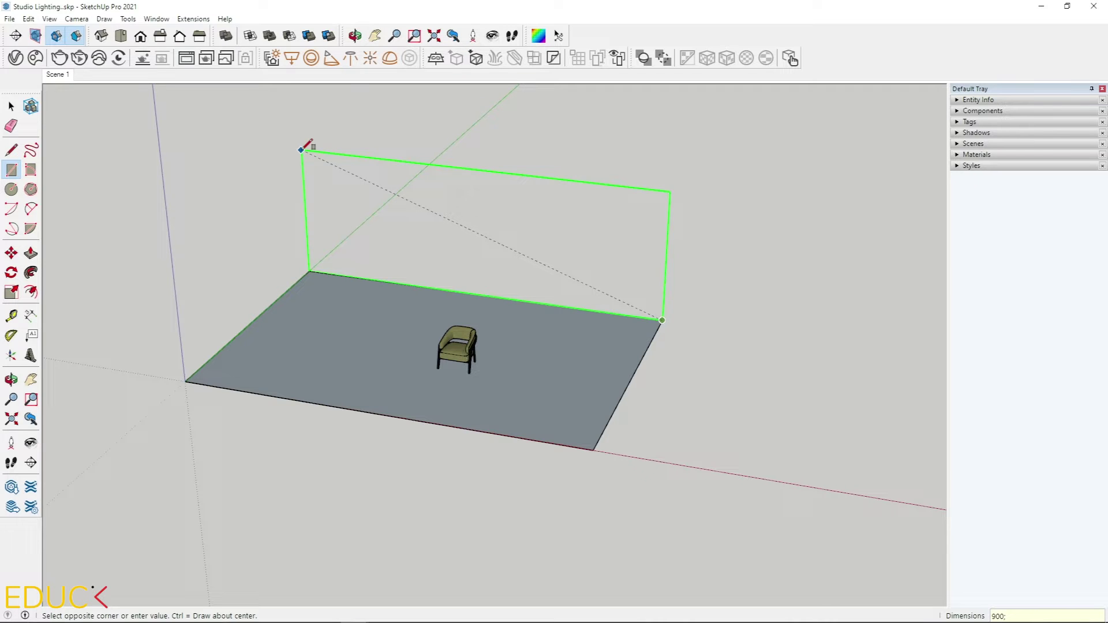
type("400")
key("Return")
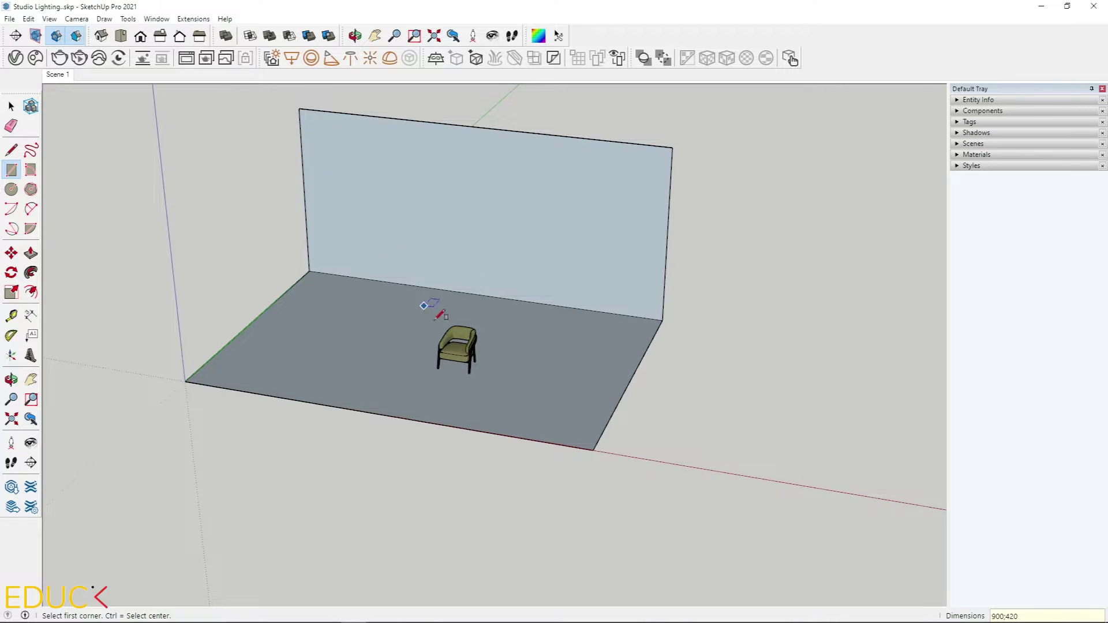
Step: Place guide lines 120 cm from the wall-floor edge, one across the floor and one up the back wall
middle_click_drag(468, 316, 210, 252)
scroll(702, 346, "up", 4)
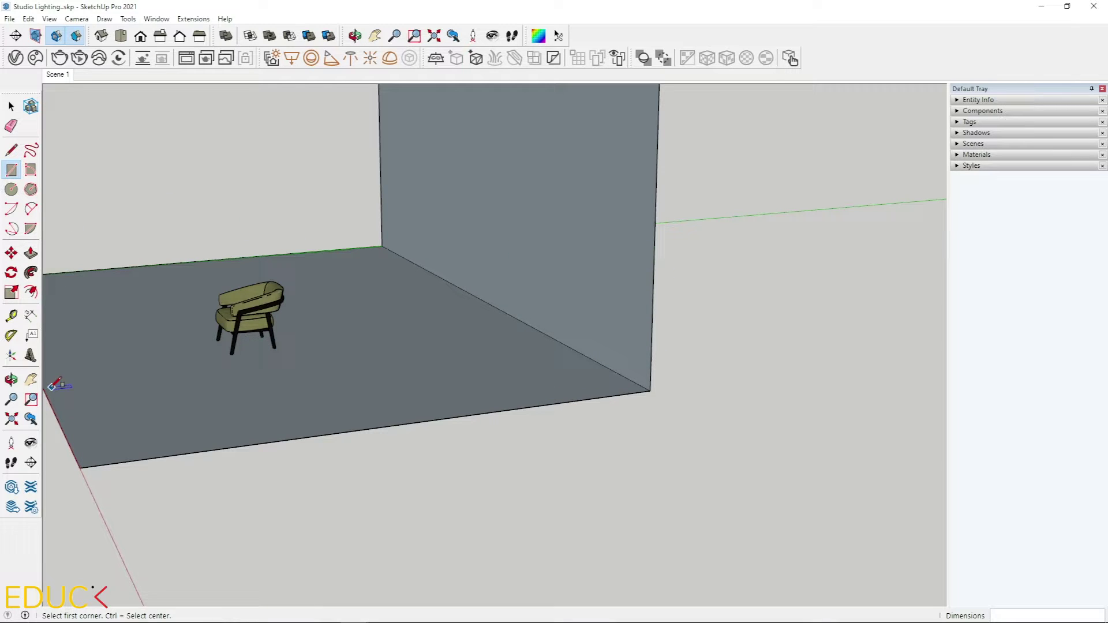
left_click(12, 315)
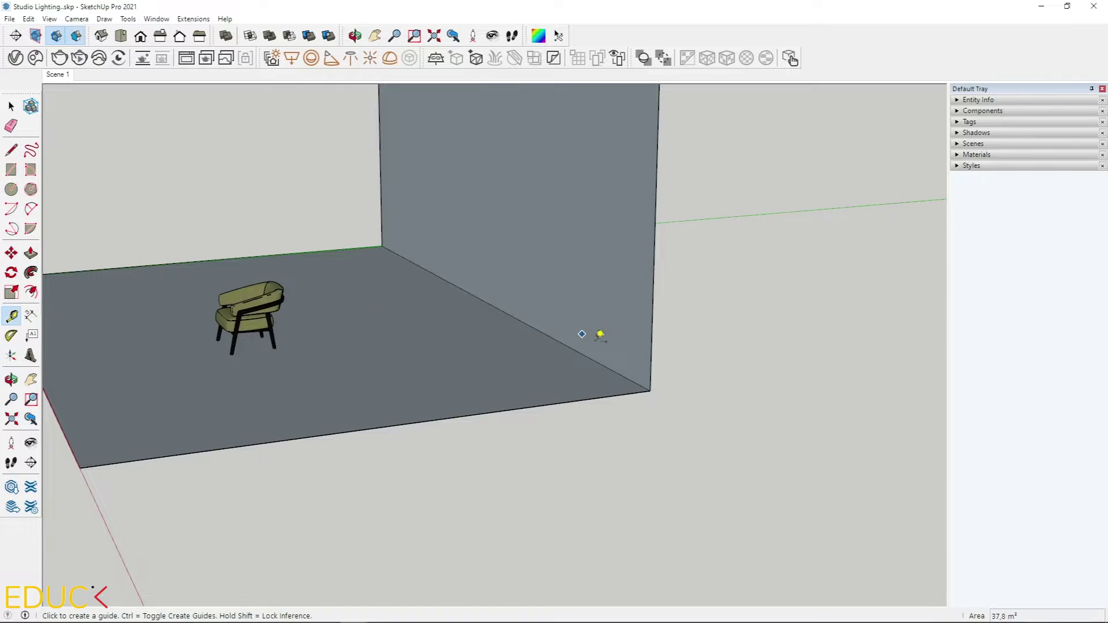
scroll(626, 361, "up", 3)
left_click(555, 350)
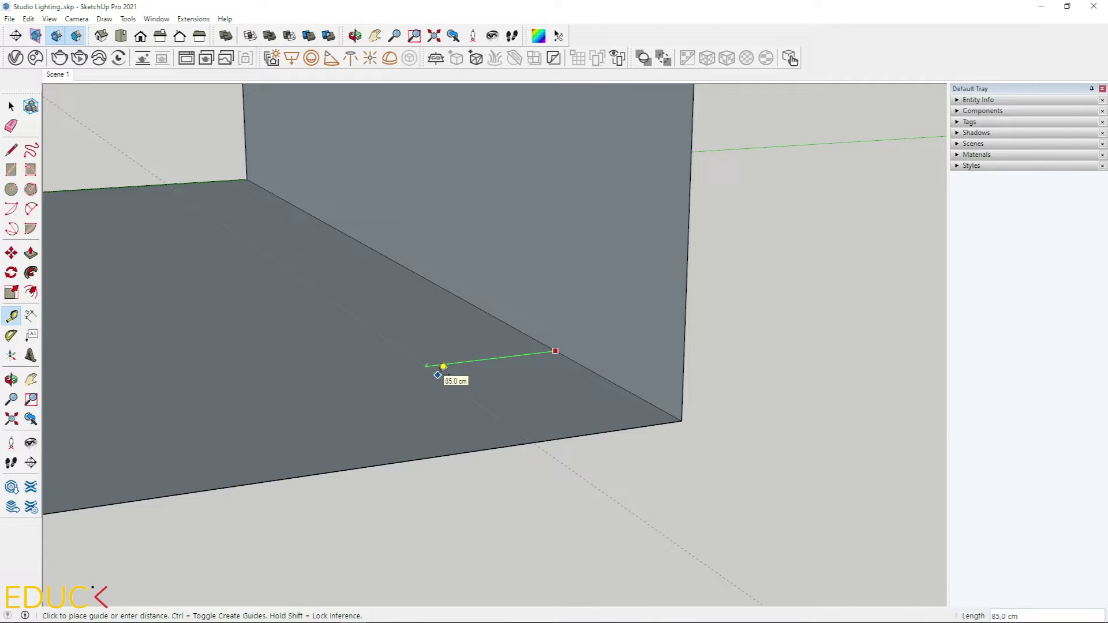
left_click(443, 368)
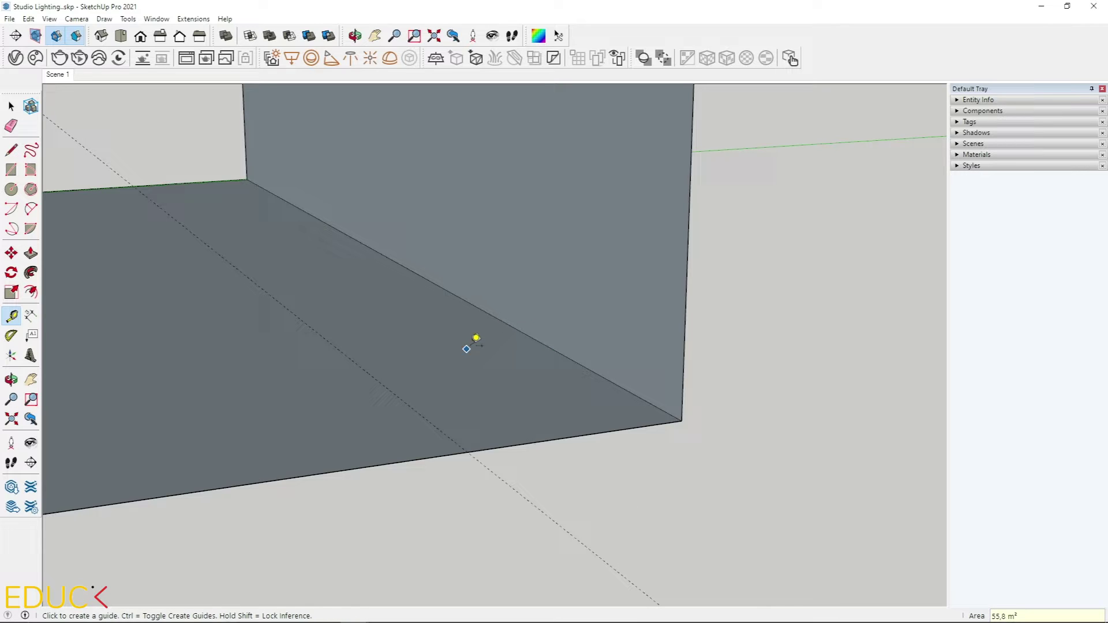
left_click(513, 326)
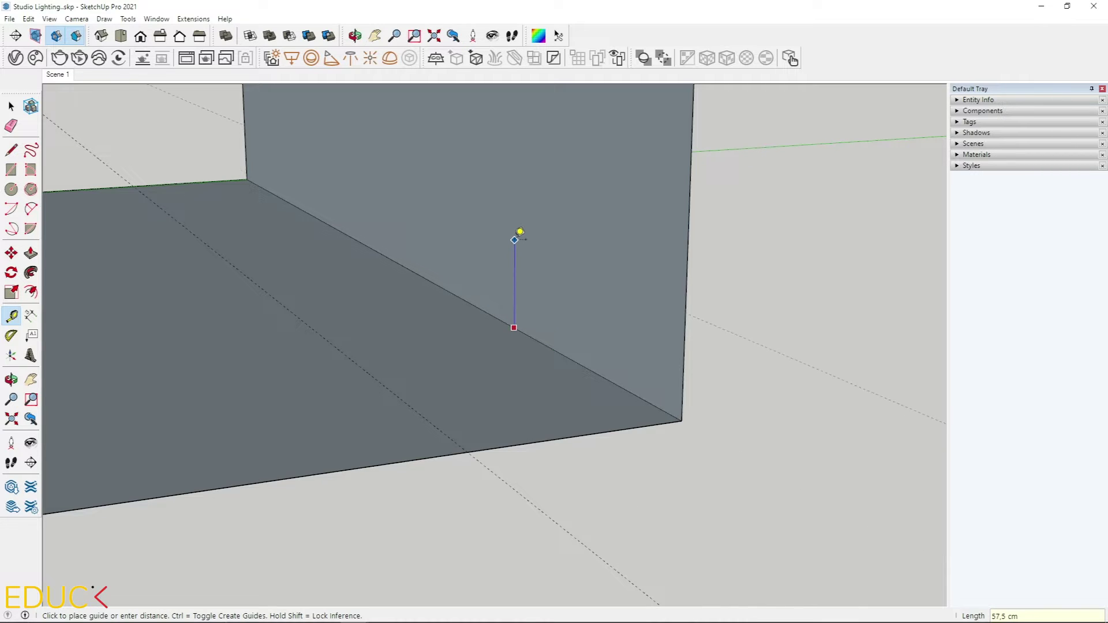
type("120")
key("Return")
Step: Draw a 2 Point Arc between the two guides at the open side, tangent to the floor and wall edges
middle_click_drag(520, 230, 415, 367)
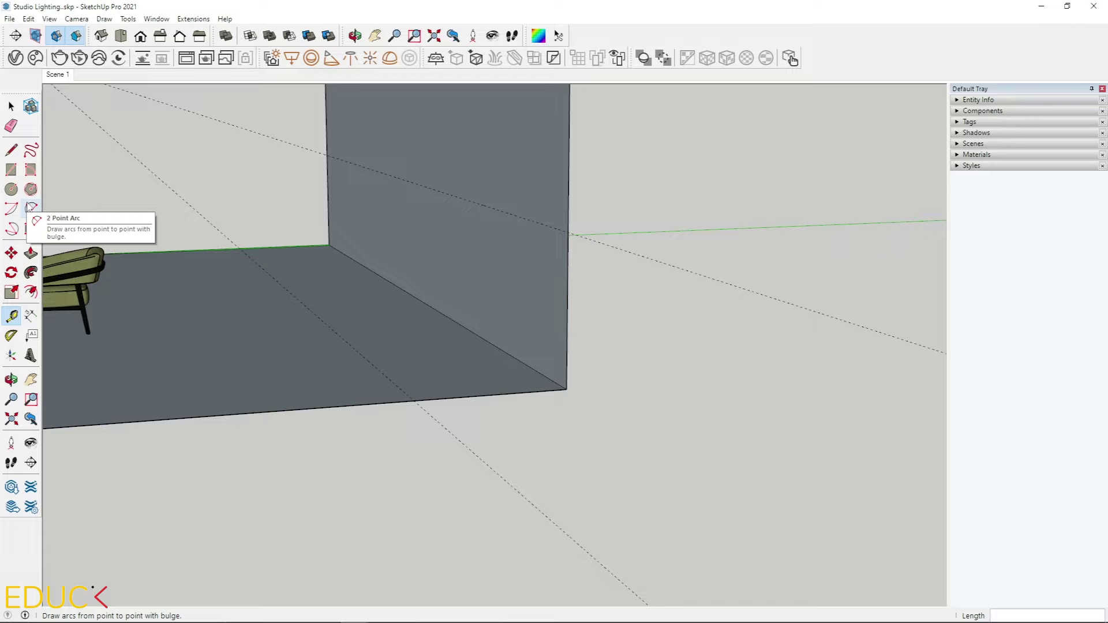
left_click(30, 209)
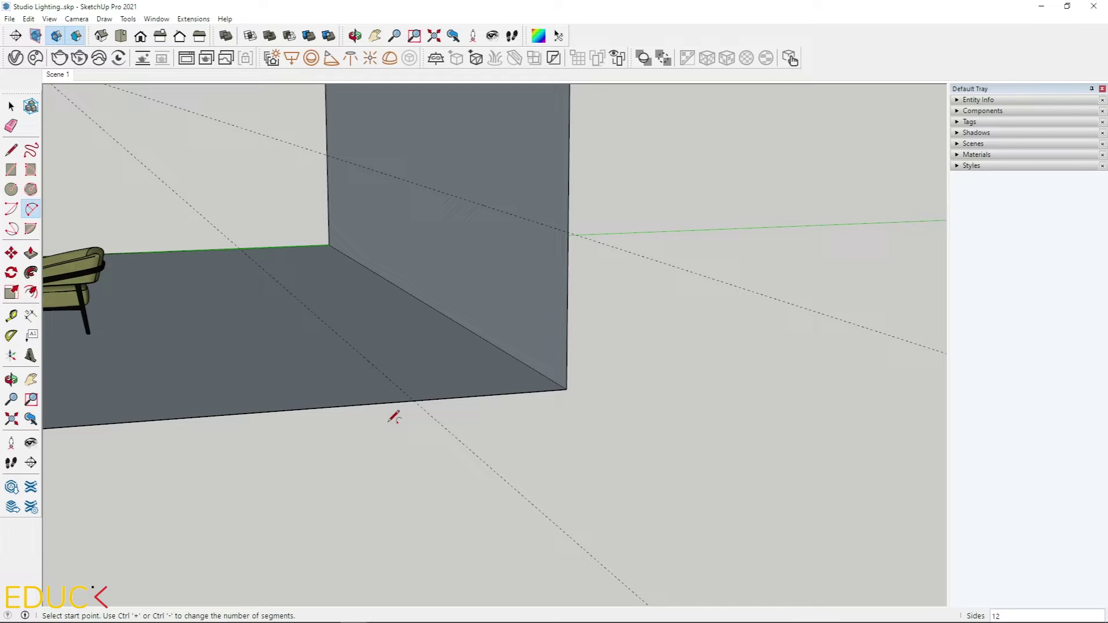
left_click(413, 400)
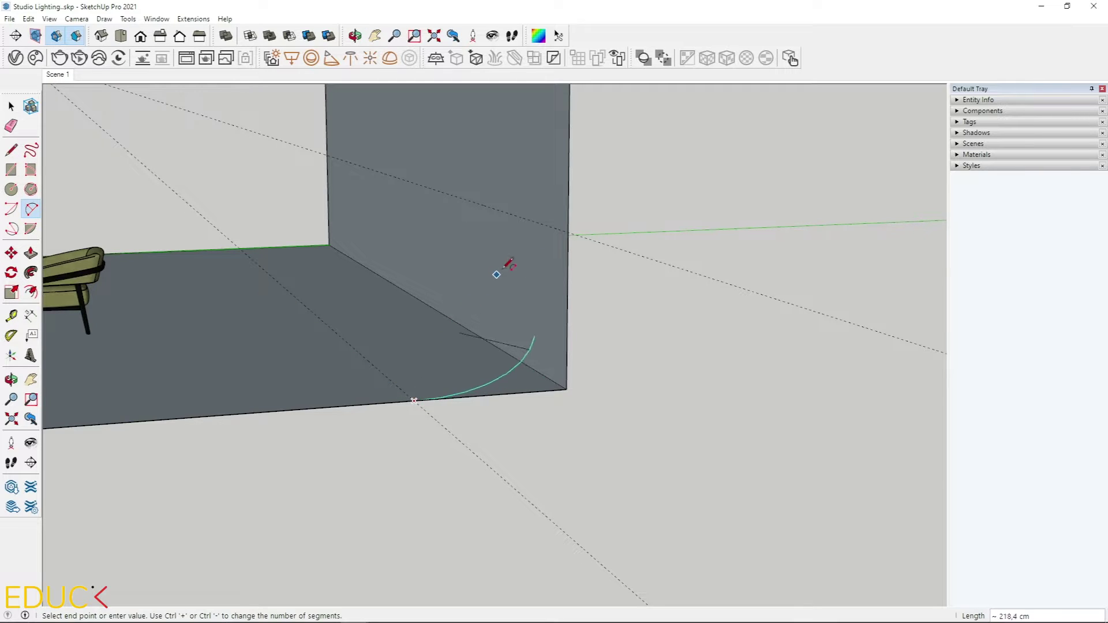
left_click(569, 231)
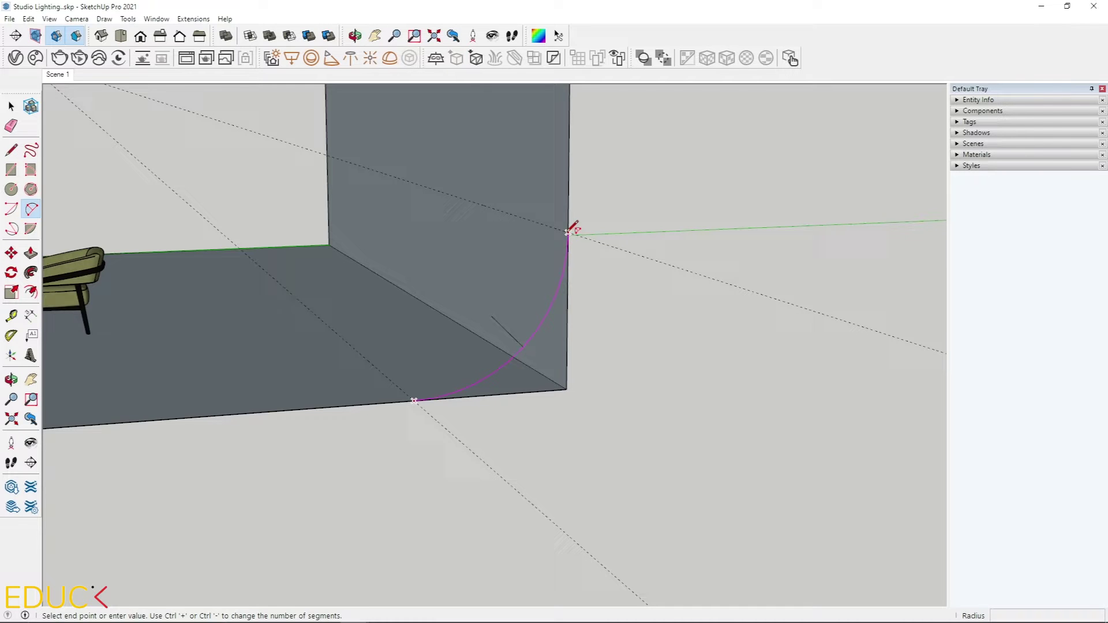
left_click(581, 300)
key("space")
Step: Set the corner arc's number of segments to 60
scroll(528, 343, "up", 4)
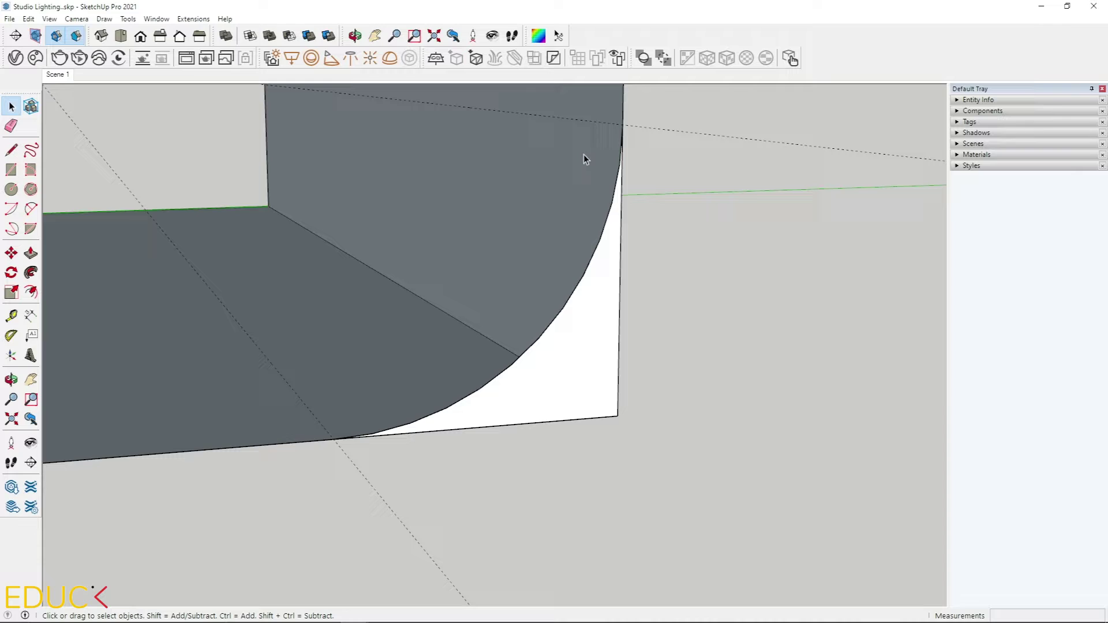
left_click(558, 316)
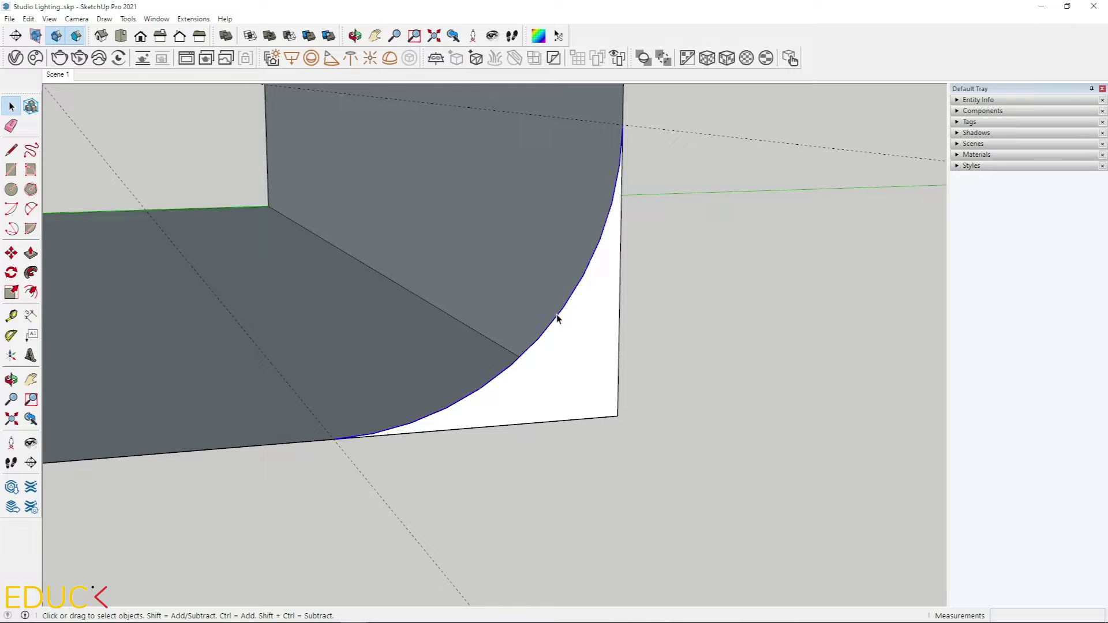
left_click(975, 100)
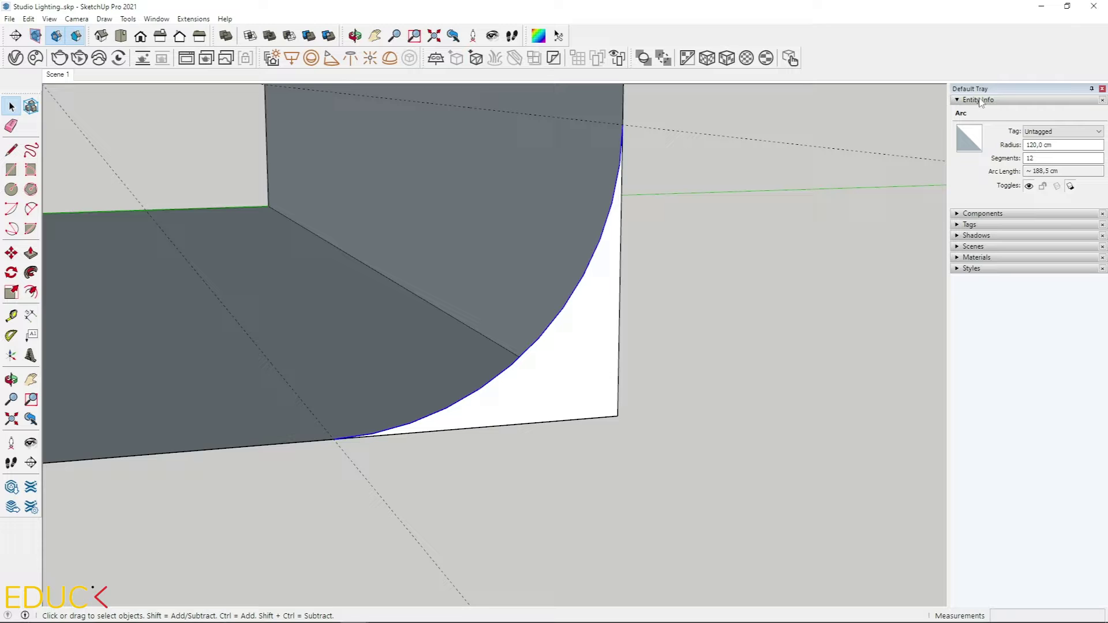
double_click(1039, 157)
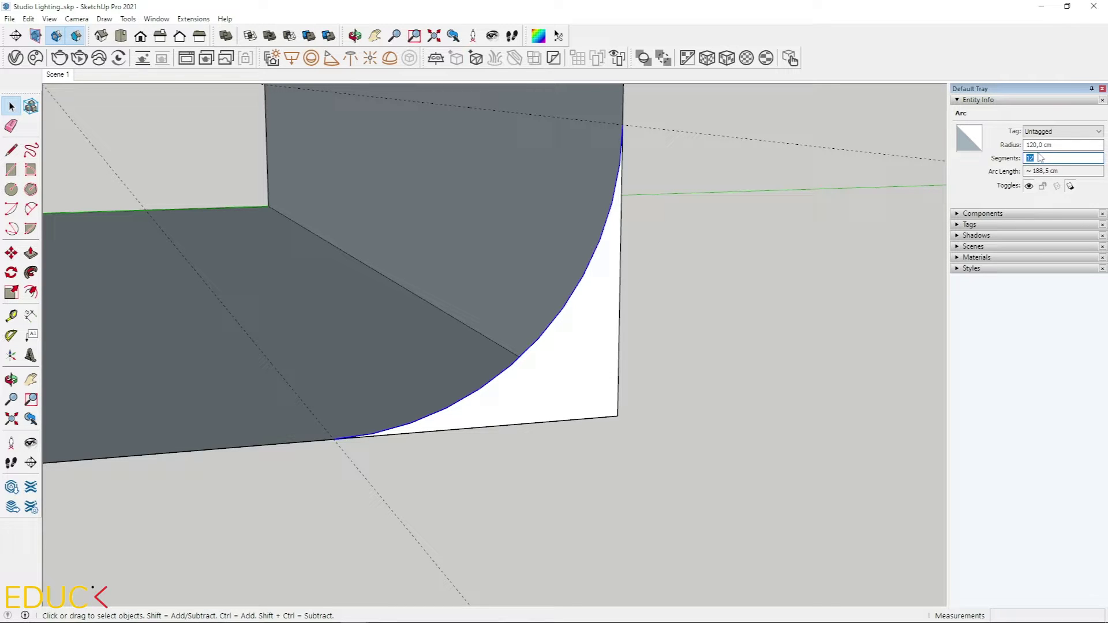
type("60")
key("Return")
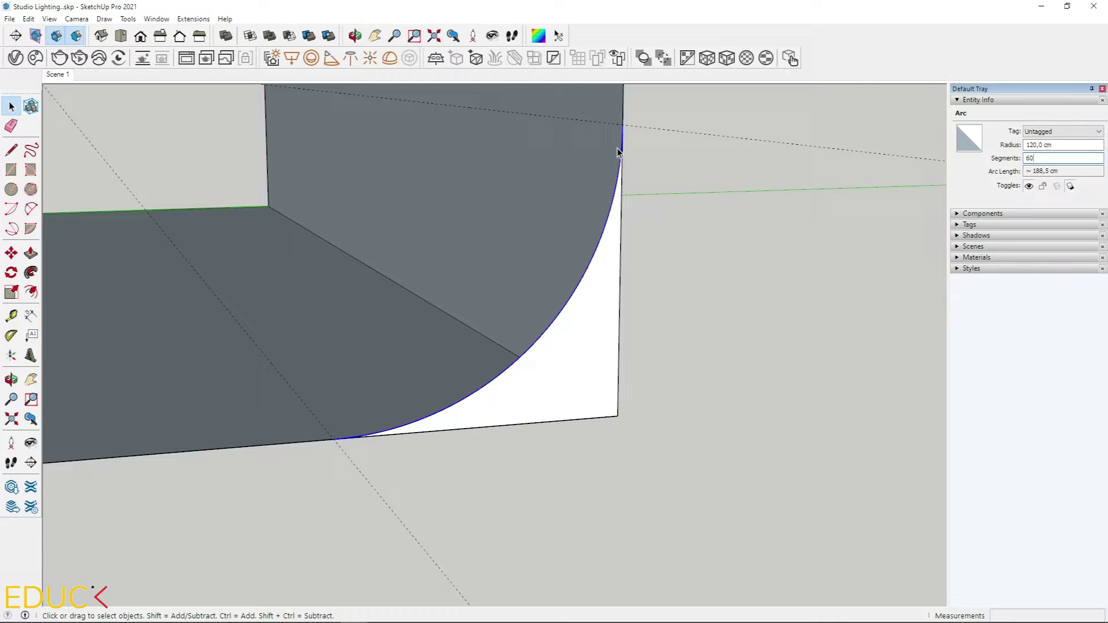
Step: Push the small corner face outside the arc 900 cm along the wall to form a curved backdrop
left_click(31, 254)
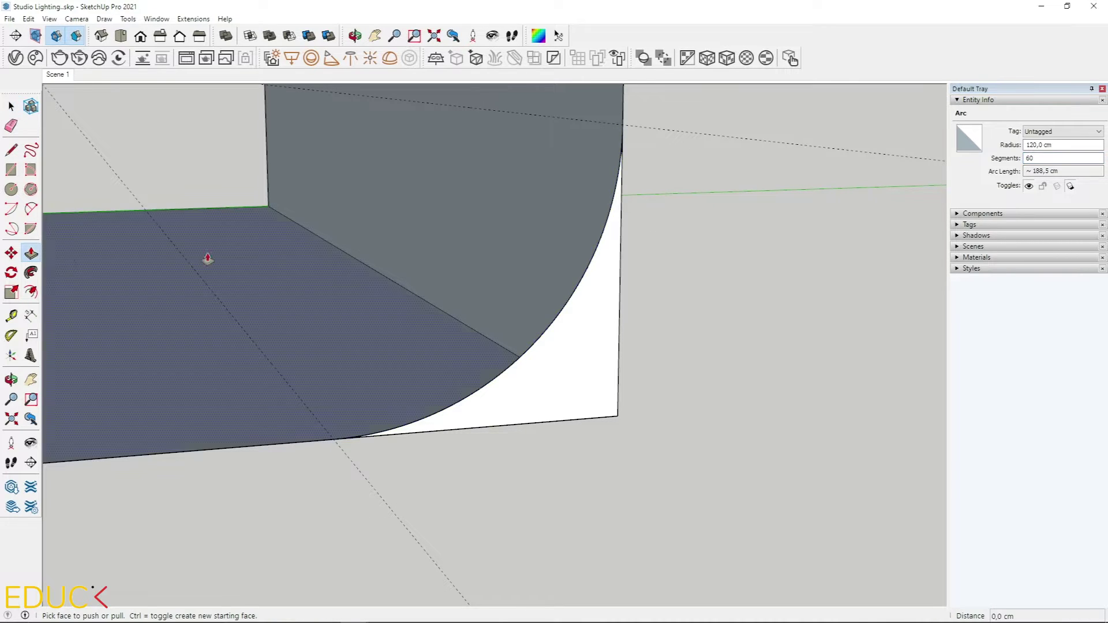
left_click(583, 383)
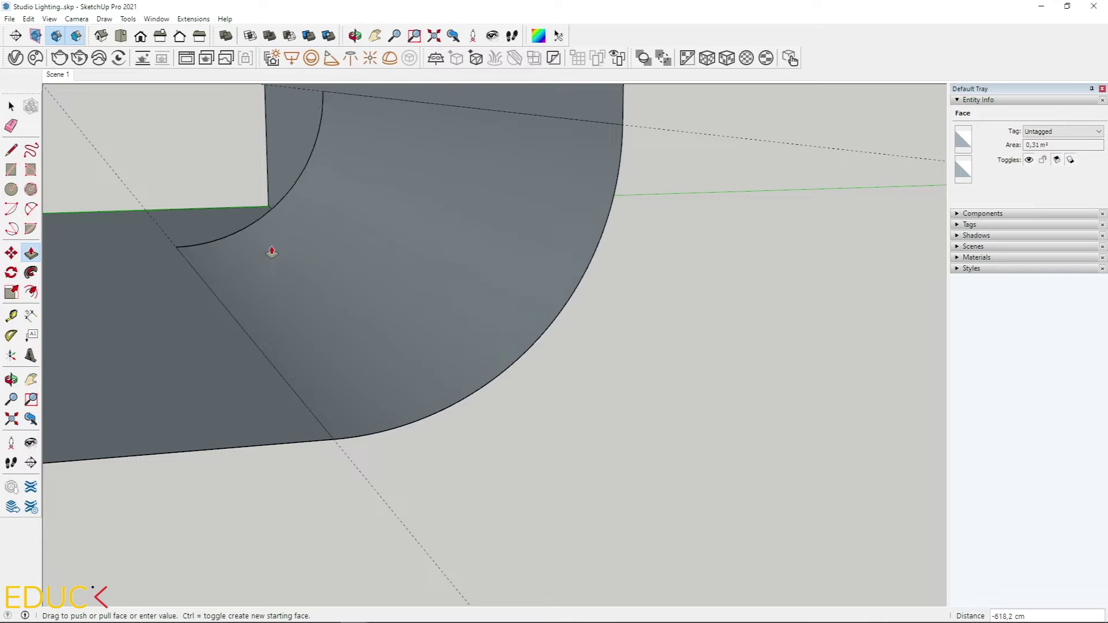
left_click(147, 213)
scroll(322, 448, "down", 8)
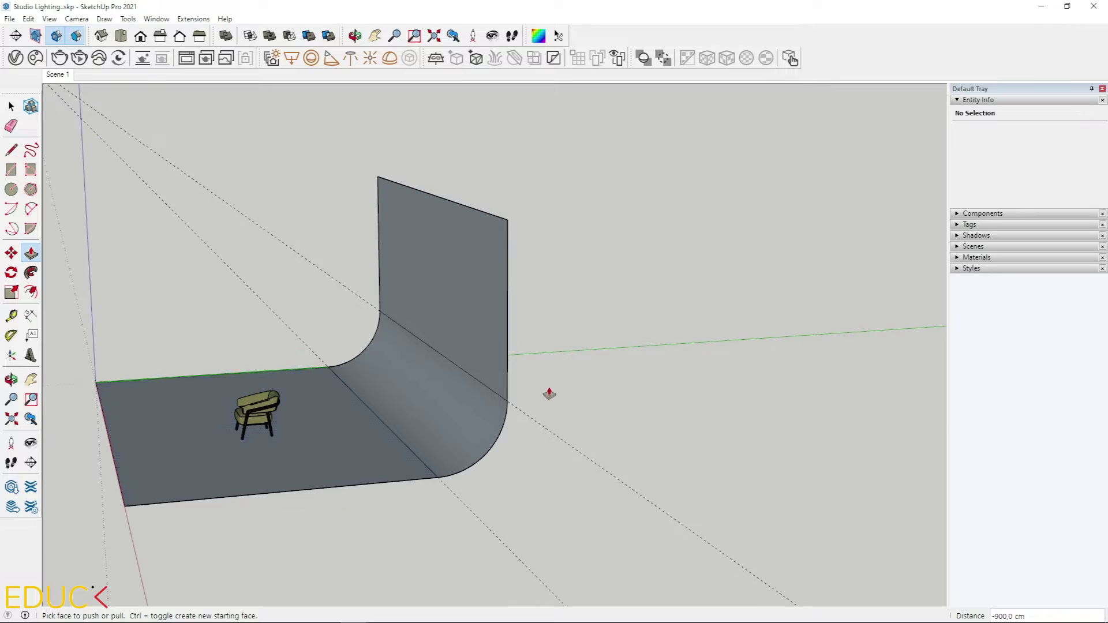
key("space")
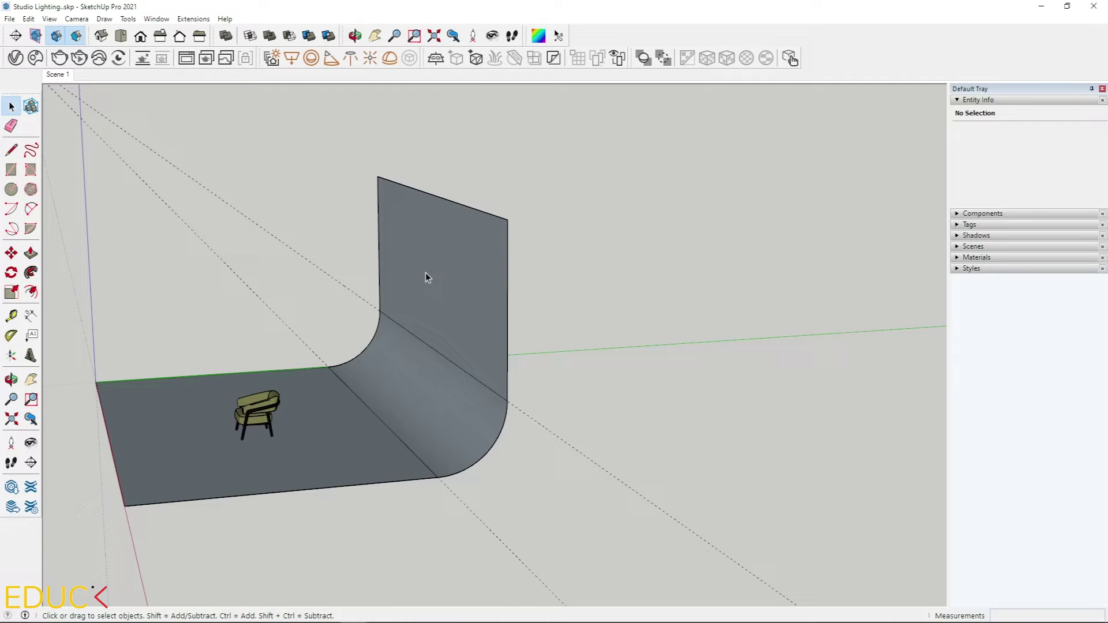
Step: Select the entire connected backdrop and reverse its faces
triple_click(425, 272)
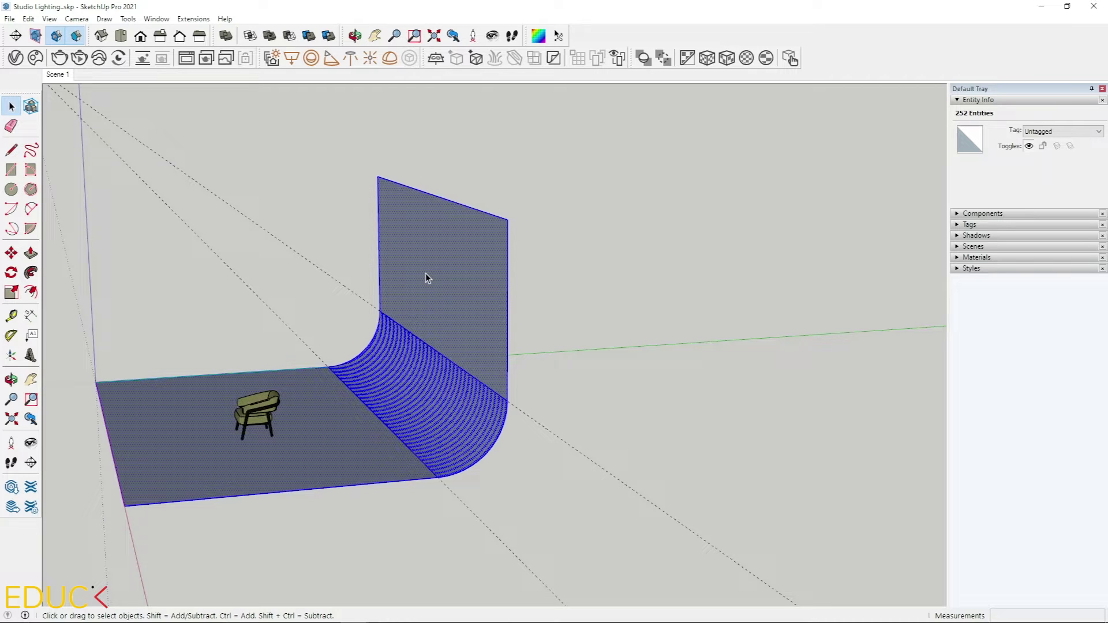
right_click(425, 272)
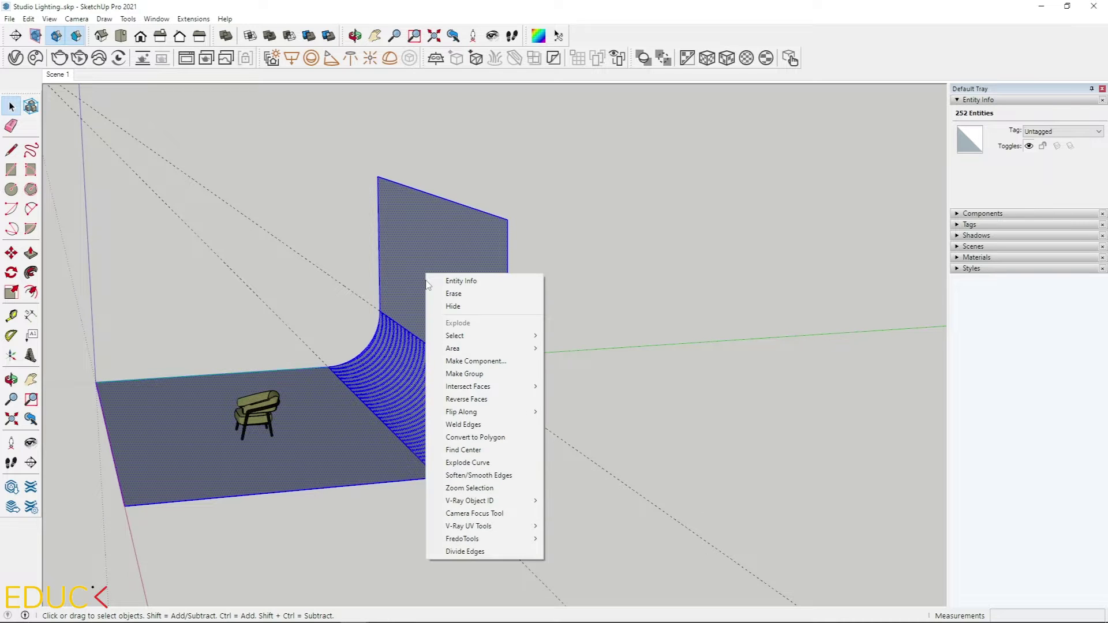
left_click(478, 399)
left_click(518, 389)
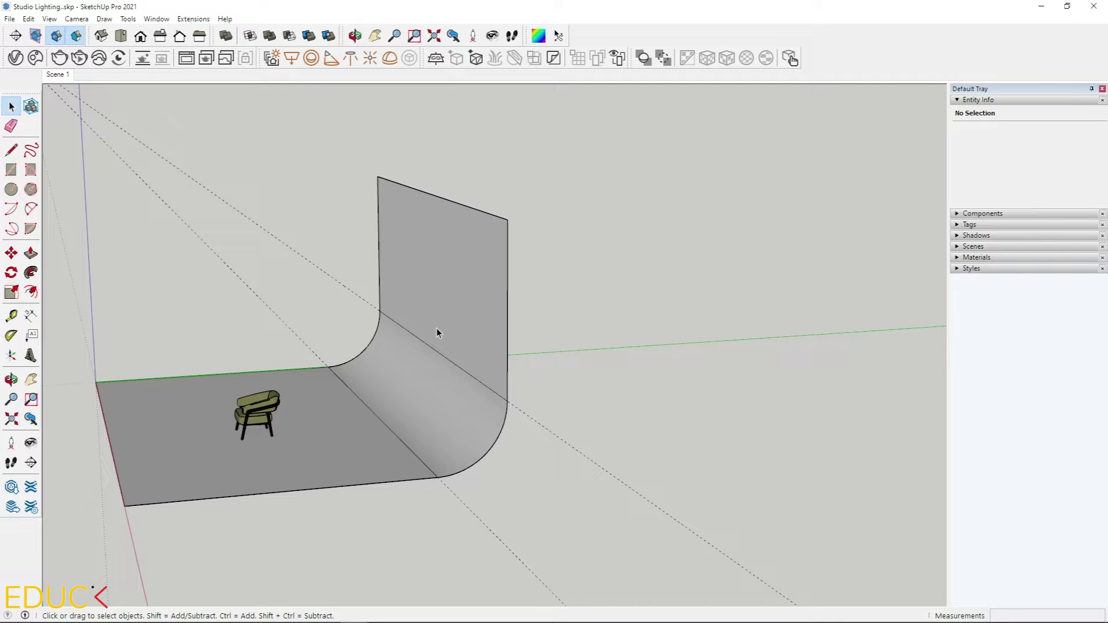
Step: Make the whole backdrop, including floor, curve and wall, into a group
triple_click(442, 265)
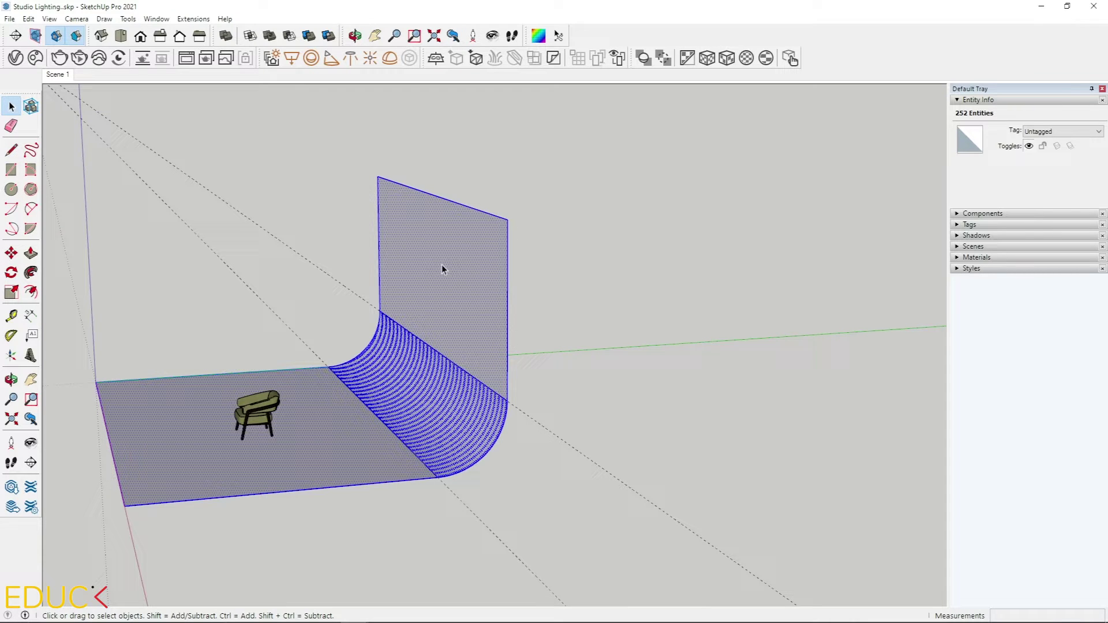
right_click(442, 264)
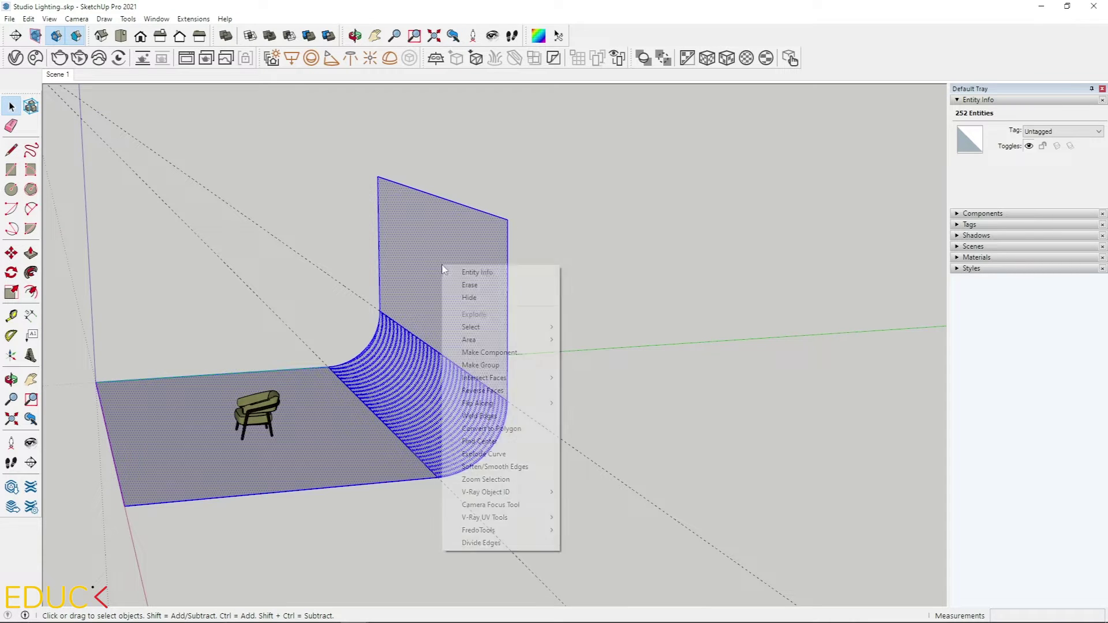
left_click(473, 364)
left_click(552, 380)
Step: Delete all guide lines from the model
middle_click_drag(492, 396, 542, 430)
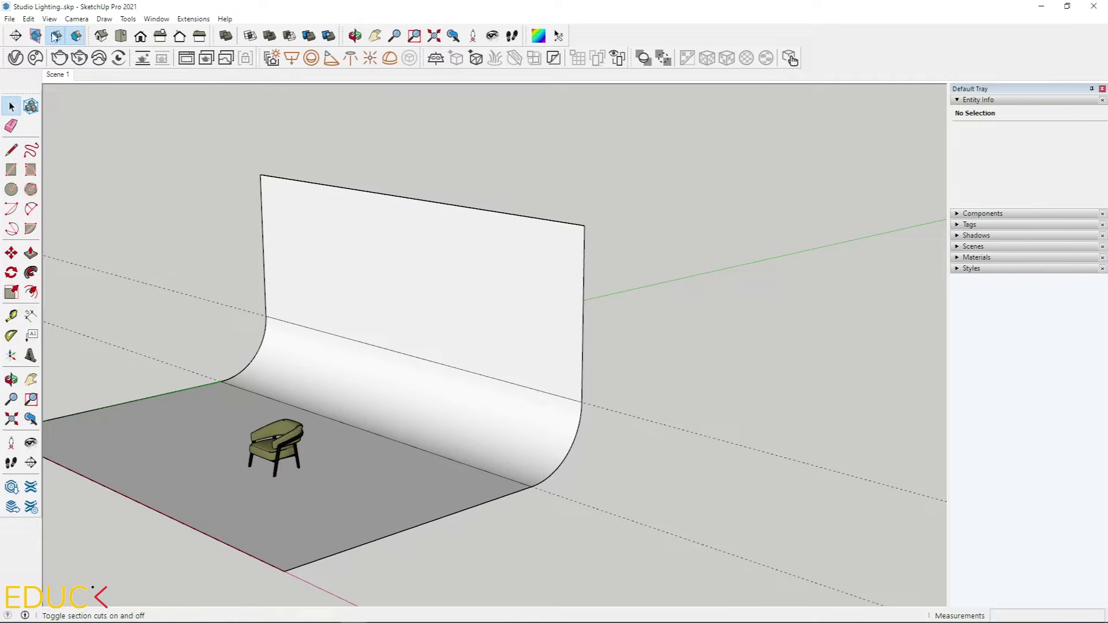
left_click(29, 19)
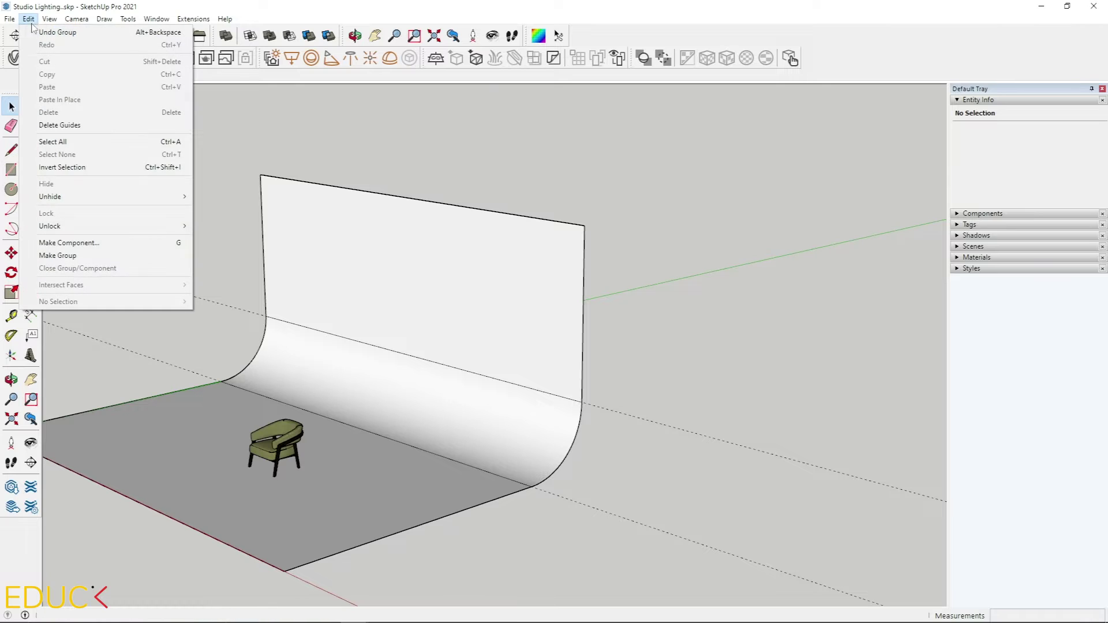
left_click(60, 125)
Step: Set the V-Ray camera's shutter speed to 50 in the advanced camera parameters
middle_click_drag(405, 380, 348, 396)
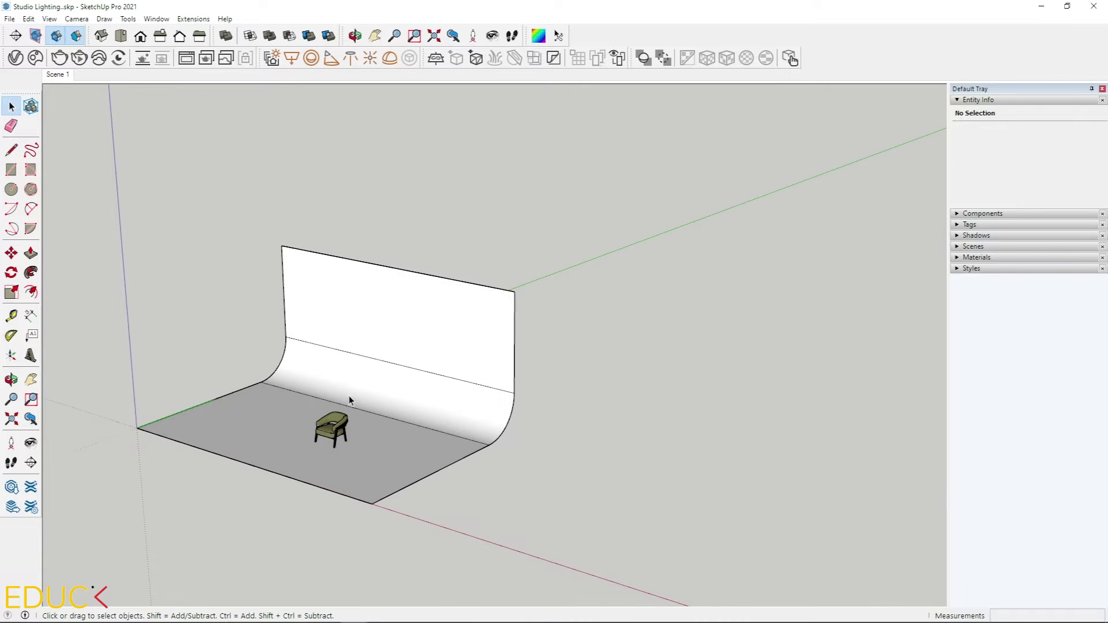
left_click(15, 58)
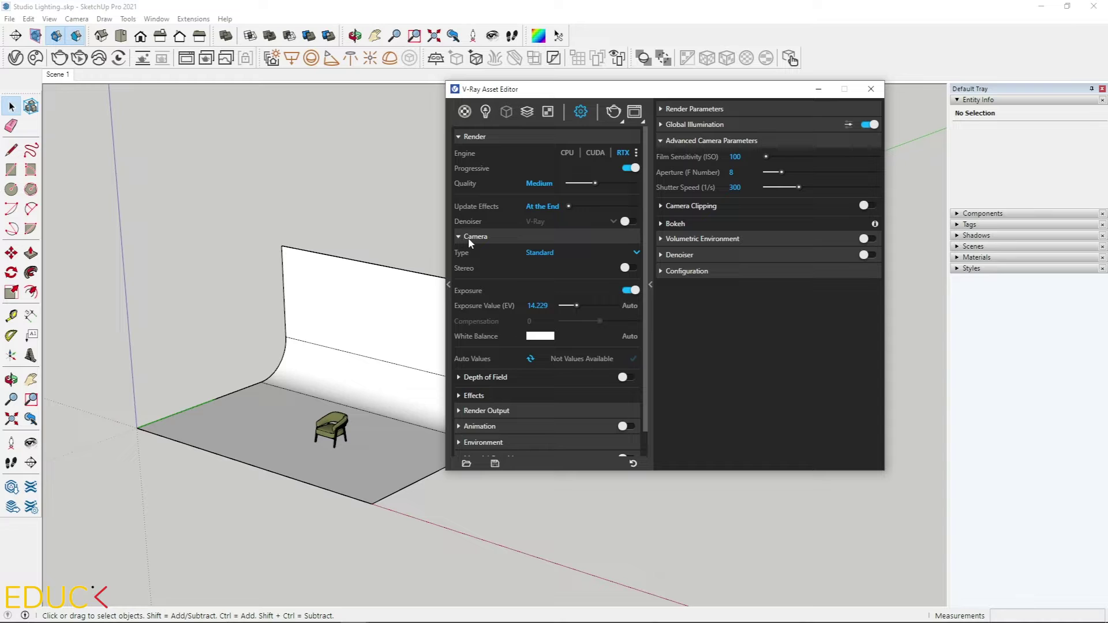
left_click(542, 305)
key("Return")
left_click(739, 187)
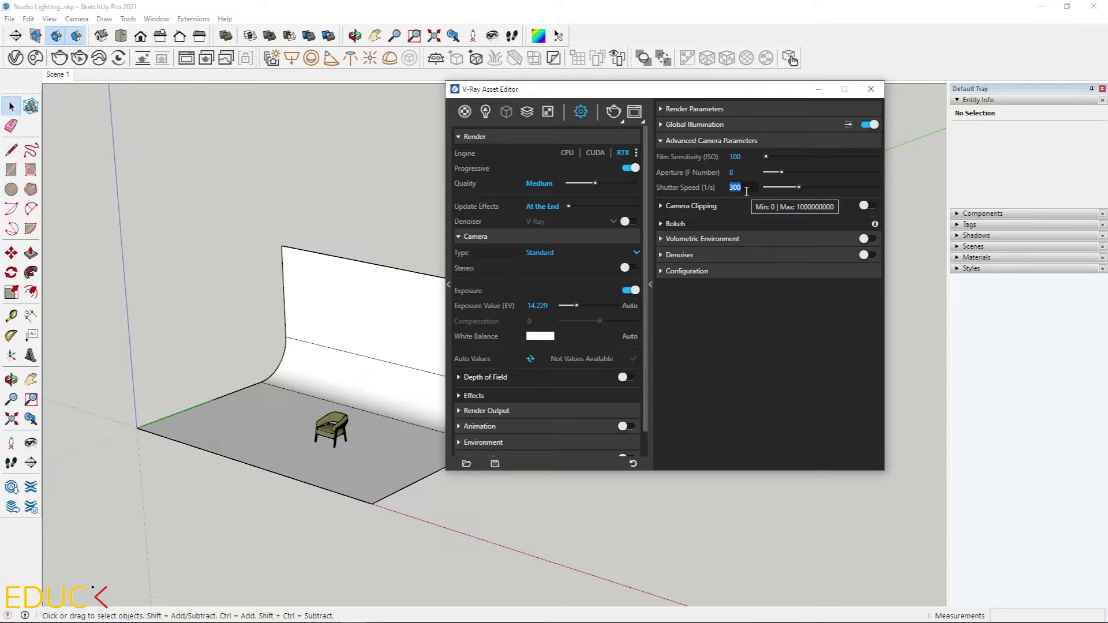
type("50")
key("Return")
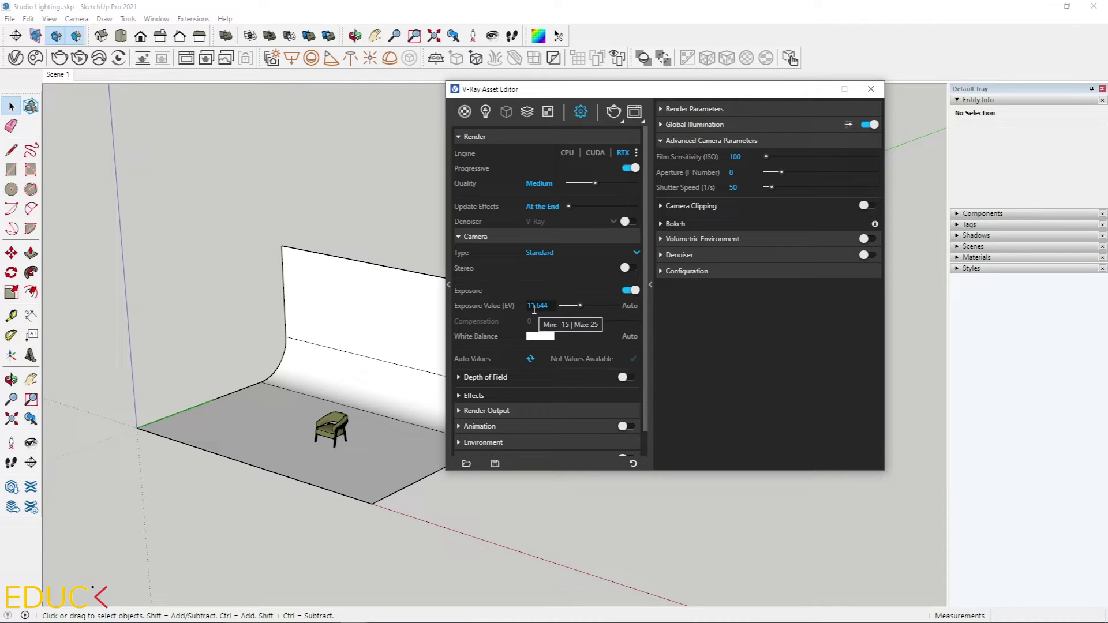
Step: Configure the render output with the safe frame on, a 1:1 square aspect ratio and a 1500 px image width
left_click(518, 237, "ctrl")
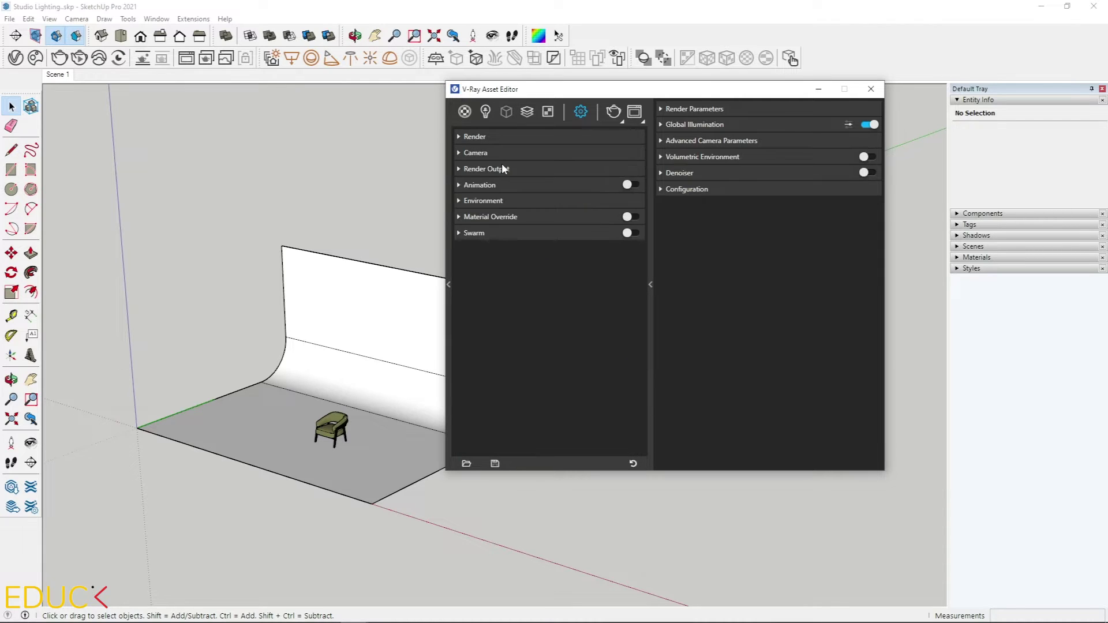
left_click(499, 168)
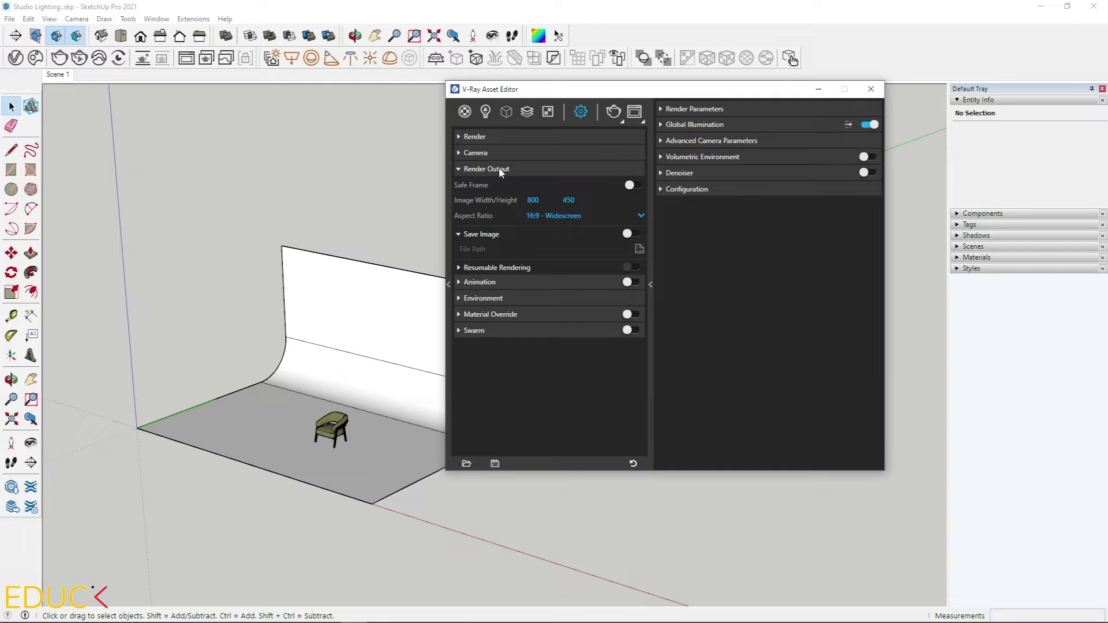
left_click(633, 186)
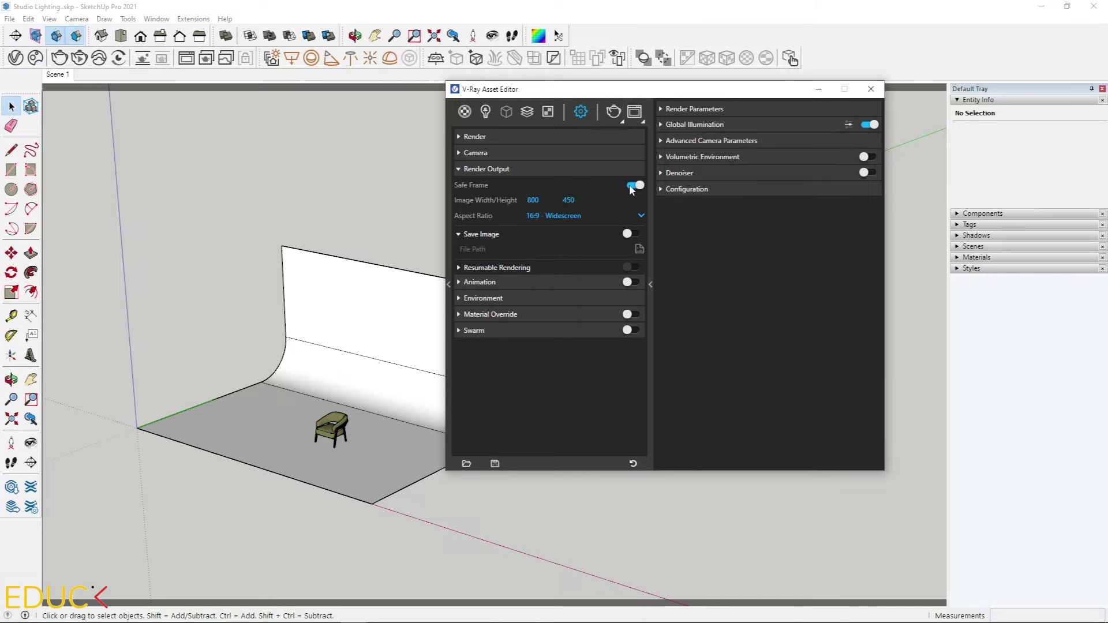
left_click(597, 214)
left_click(569, 245)
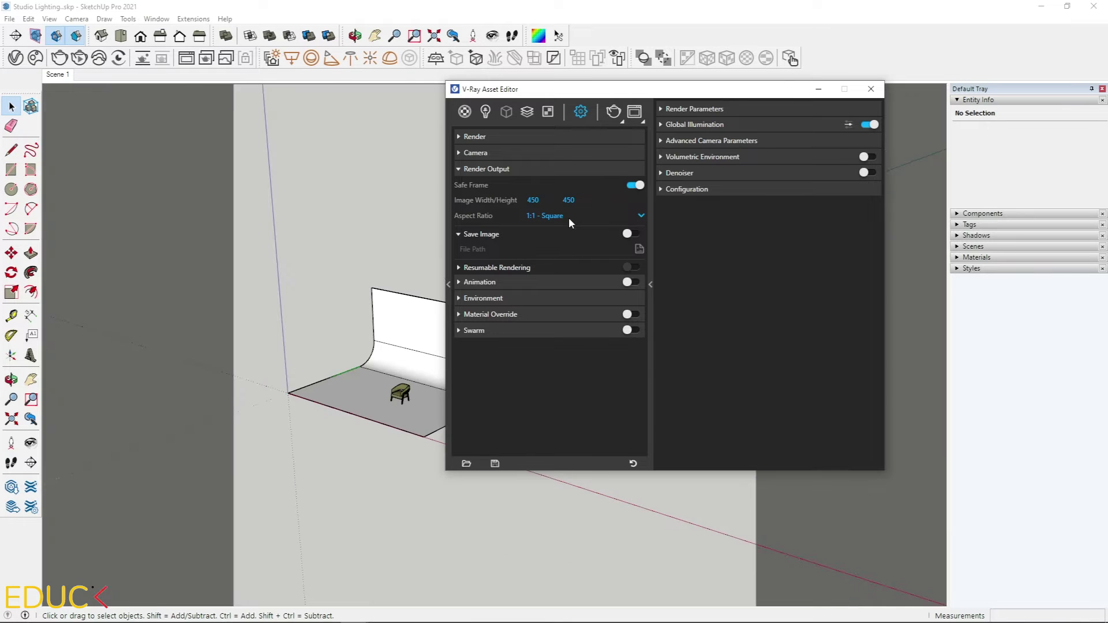
double_click(541, 199)
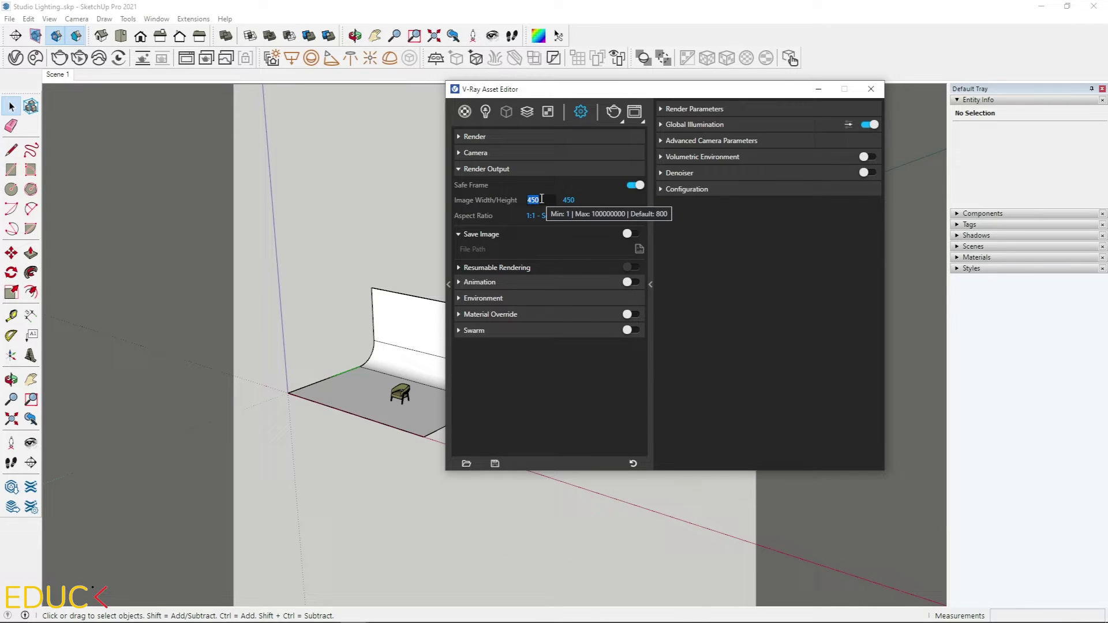
type("1500")
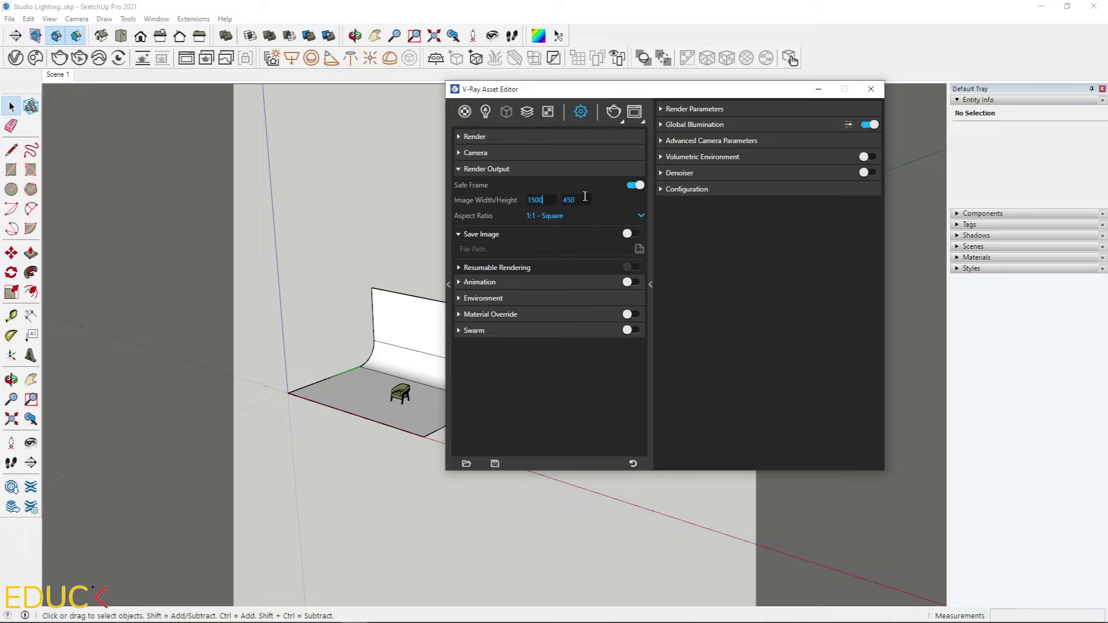
left_click(818, 89)
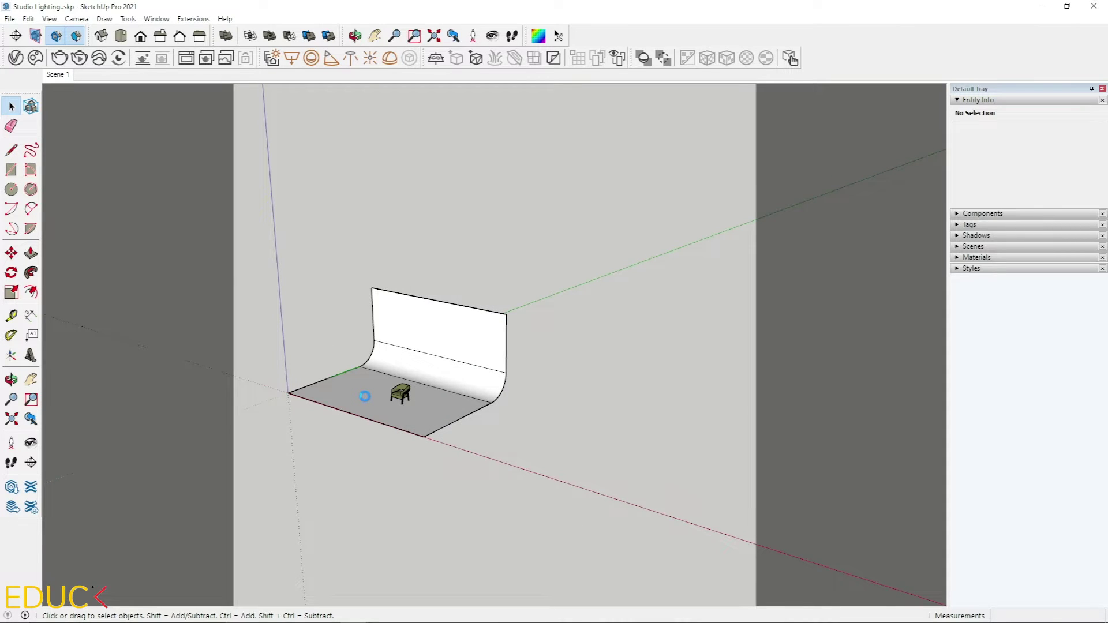
Step: Frame the chair close up in two-point perspective and save the view as a new scene
scroll(364, 395, "up", 10)
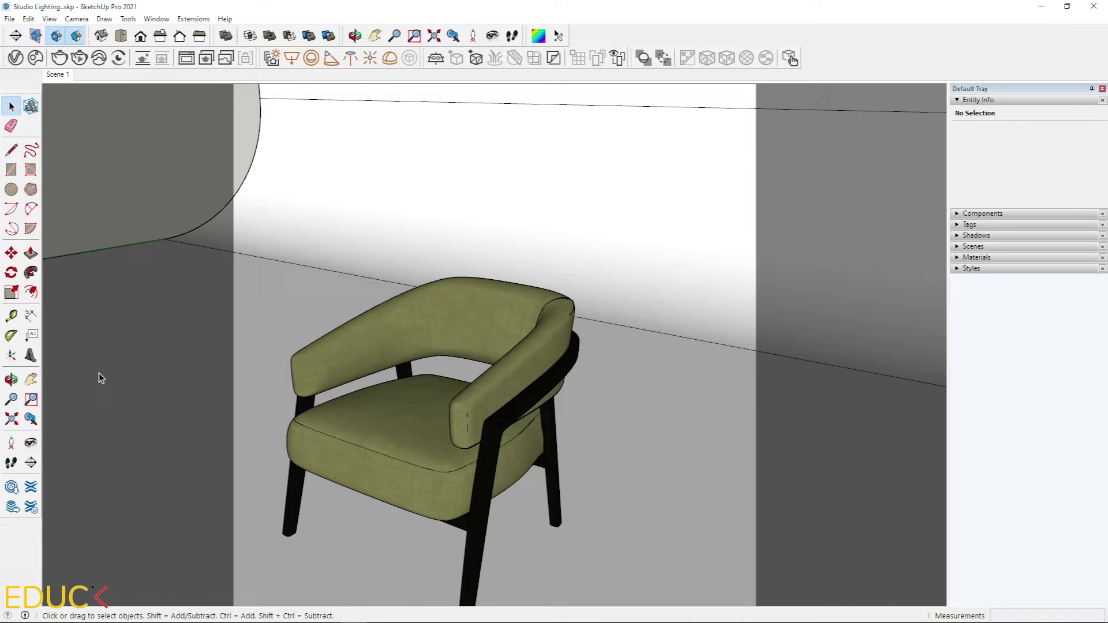
middle_click_drag(98, 375, 315, 339)
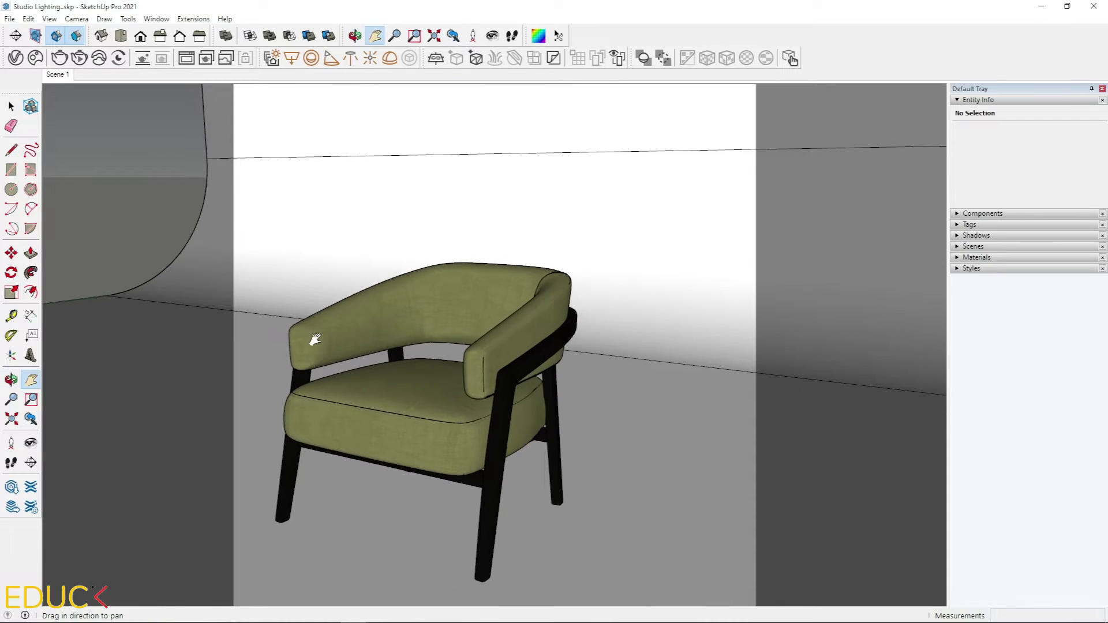
left_click_drag(315, 340, 383, 305)
left_click(84, 19)
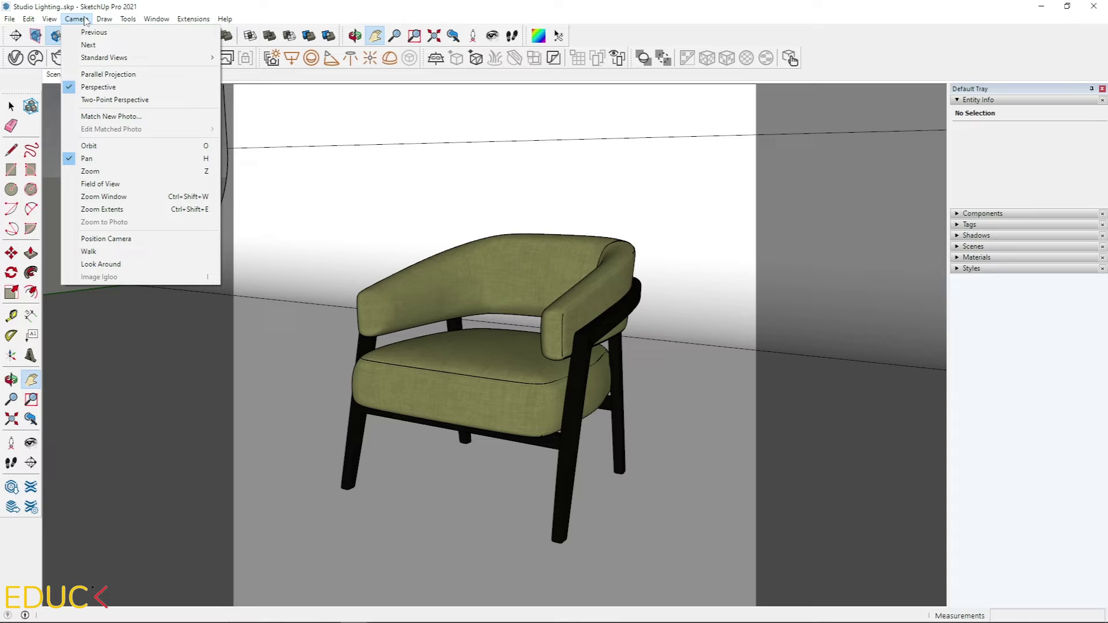
left_click(116, 99)
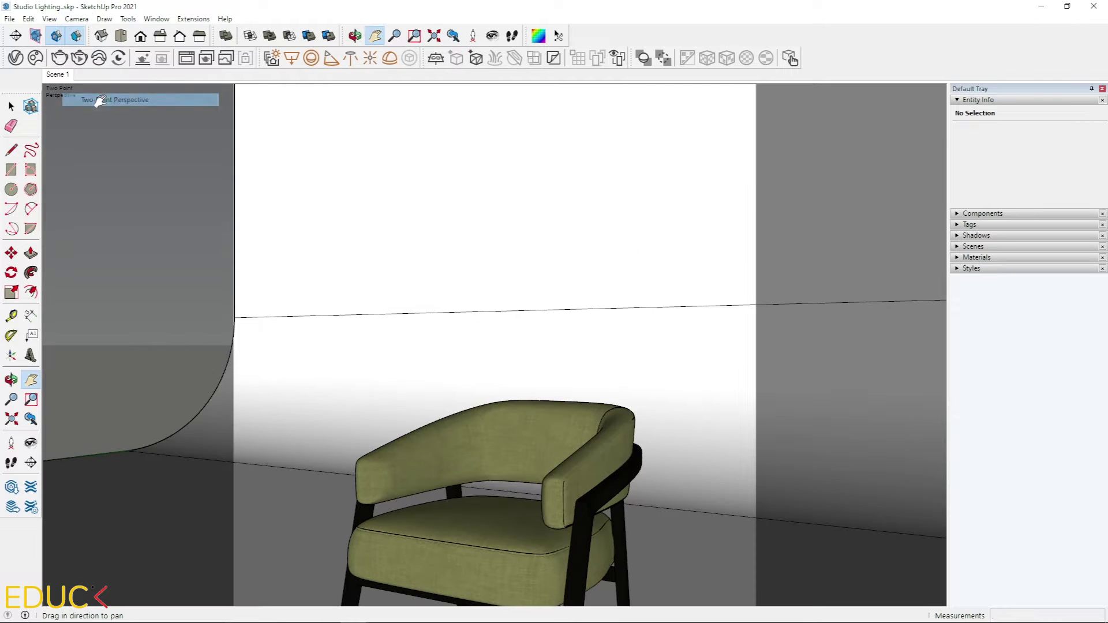
left_click_drag(407, 401, 421, 267)
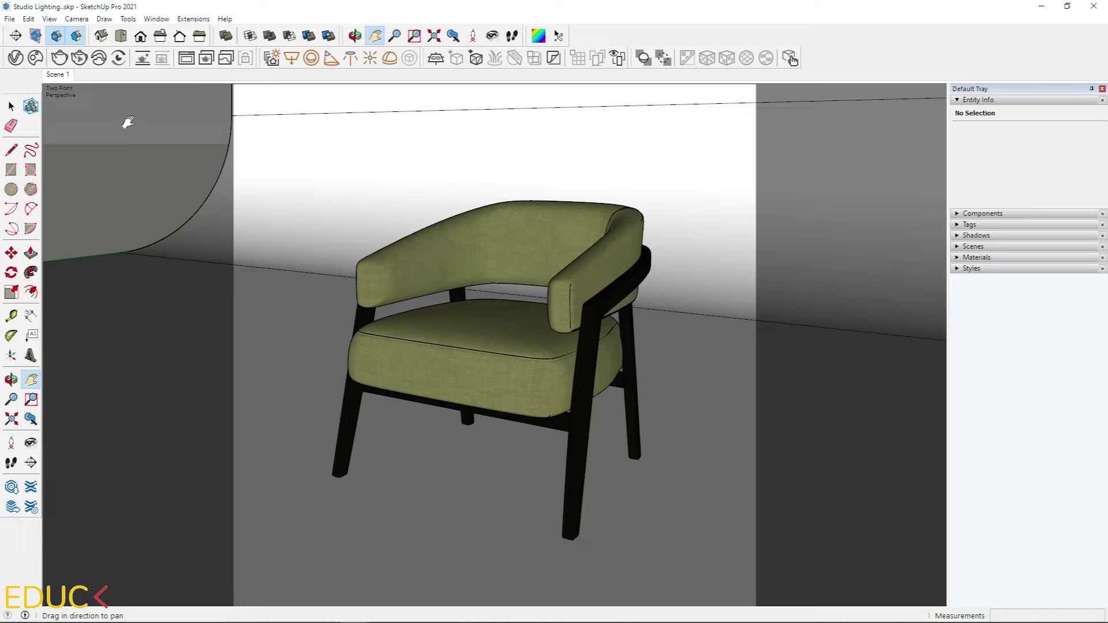
left_click(987, 248)
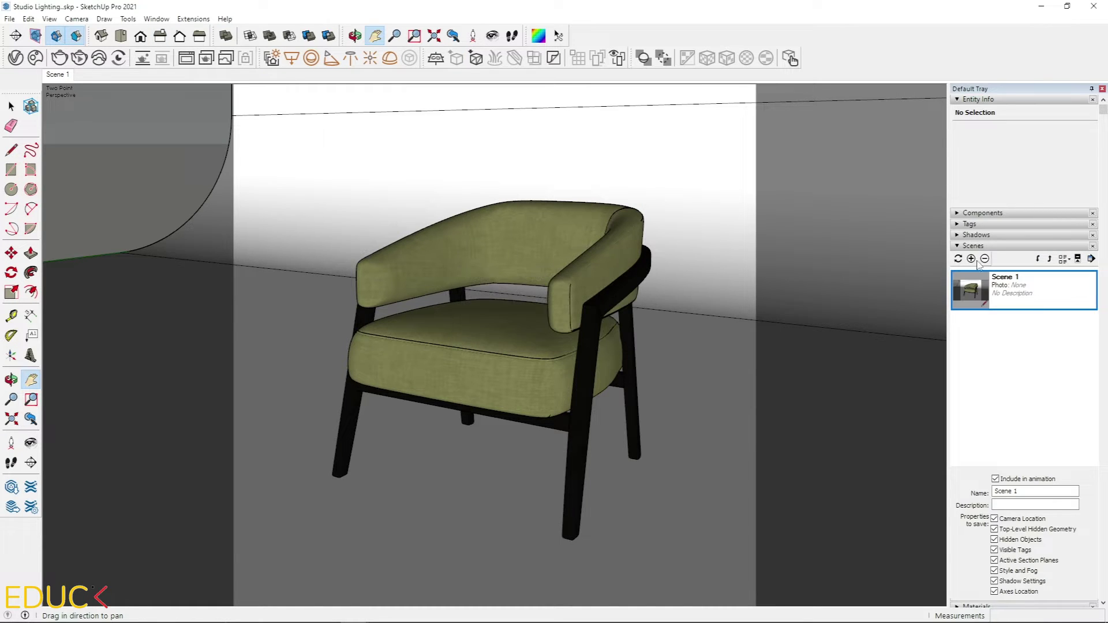
left_click(972, 259)
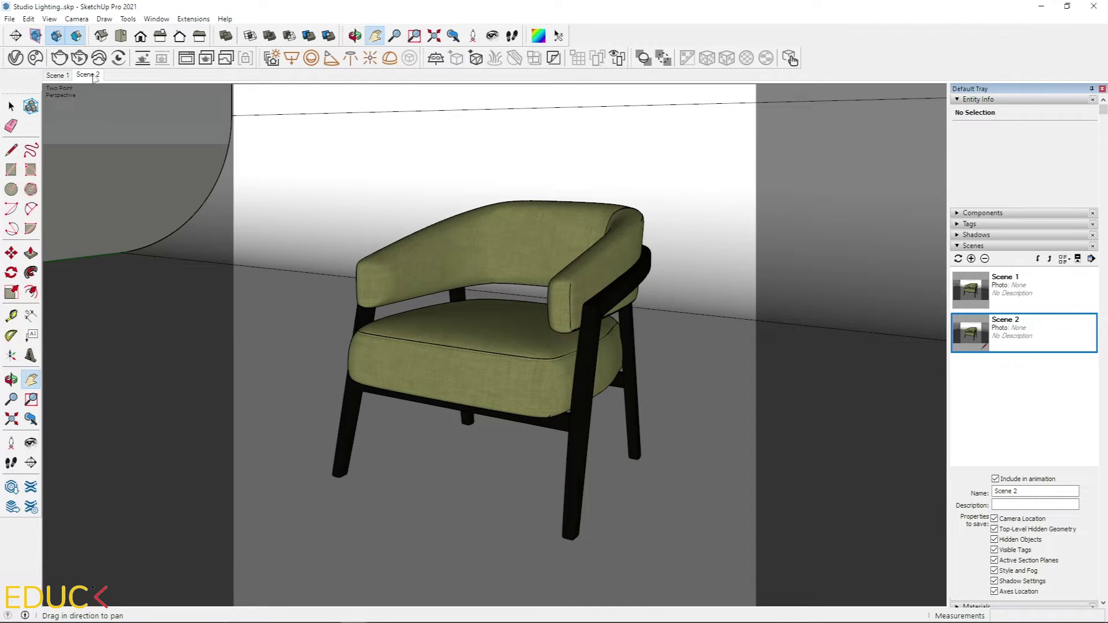
Step: Enable Material Override in the V-Ray settings and turn off SunLight
left_click(22, 62)
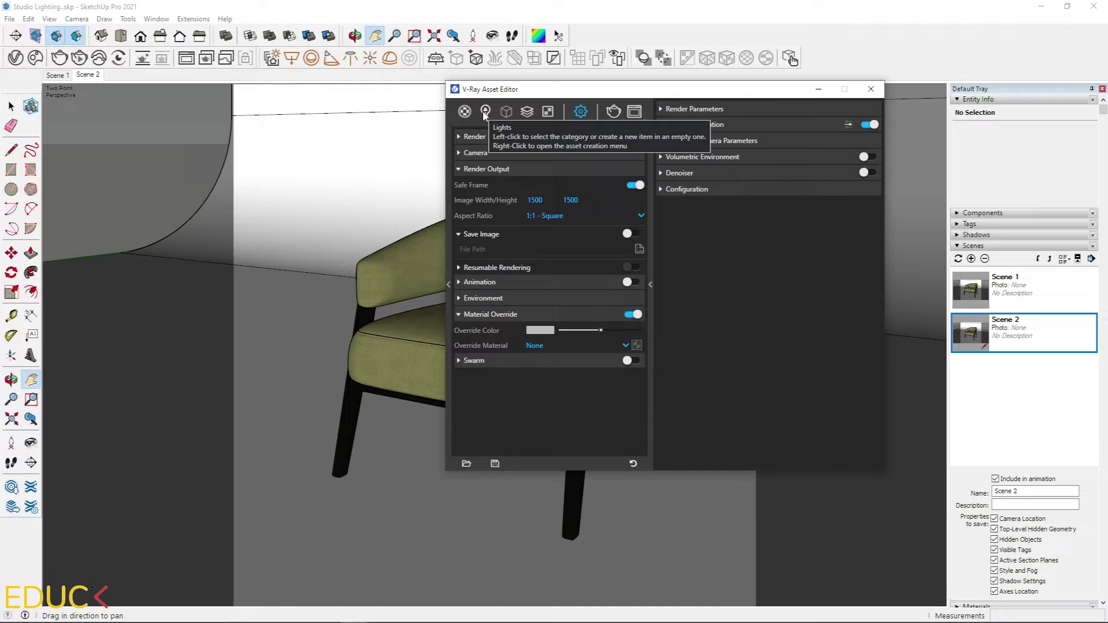
left_click(485, 113)
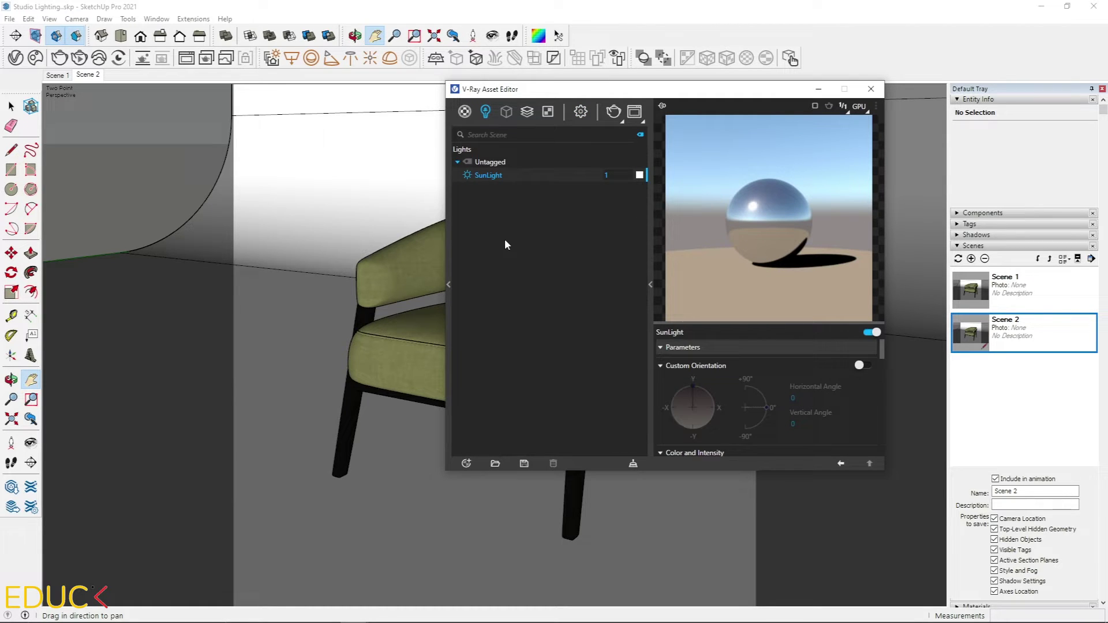
left_click(467, 175)
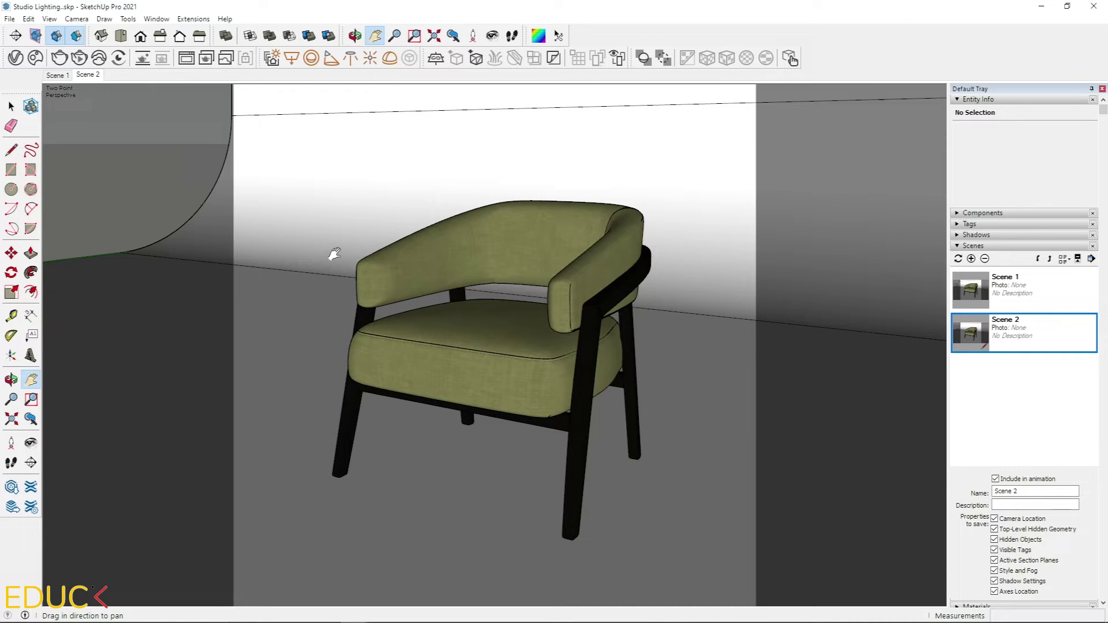
Step: Show the studio from the top in parallel projection with the chair and the floor around it in view
middle_click_drag(334, 254, 440, 317)
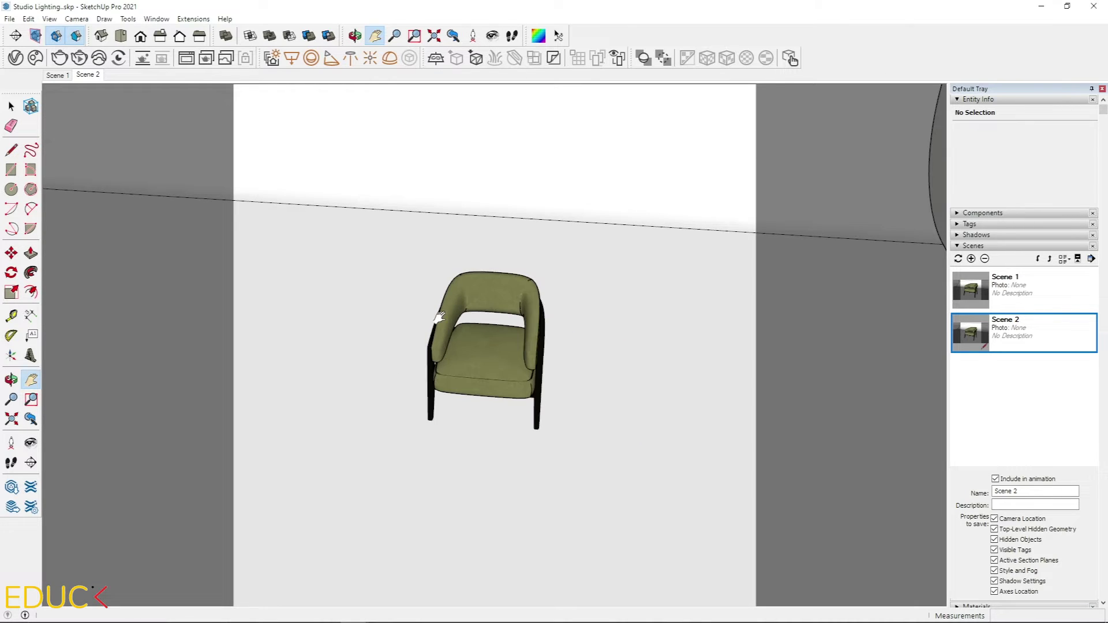
scroll(440, 317, "down", 3)
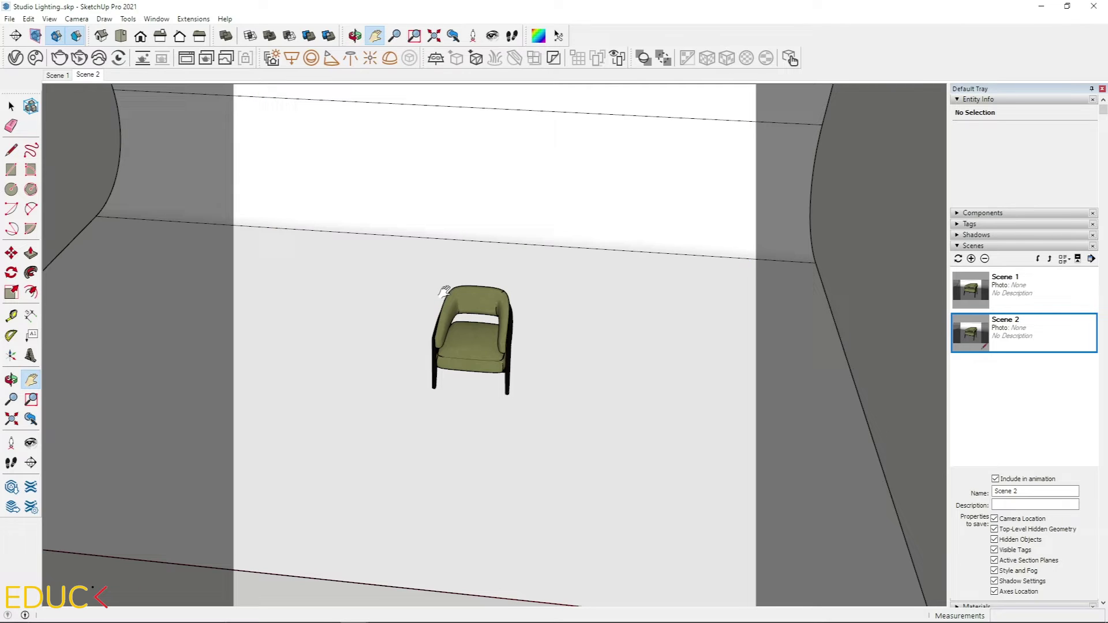
left_click(120, 36)
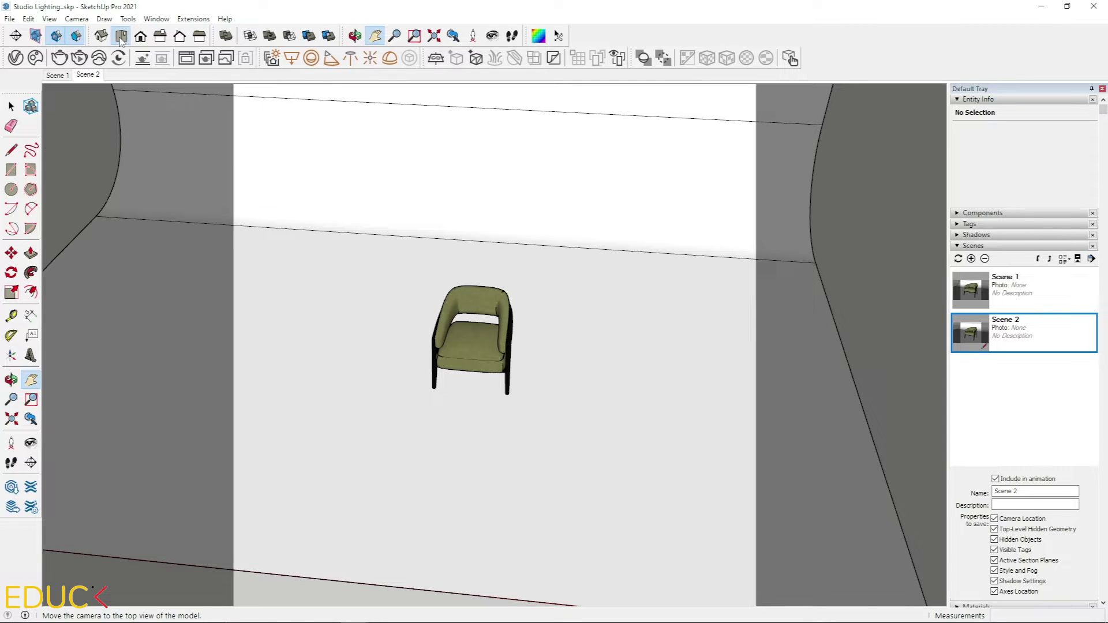
scroll(342, 258, "up", 4)
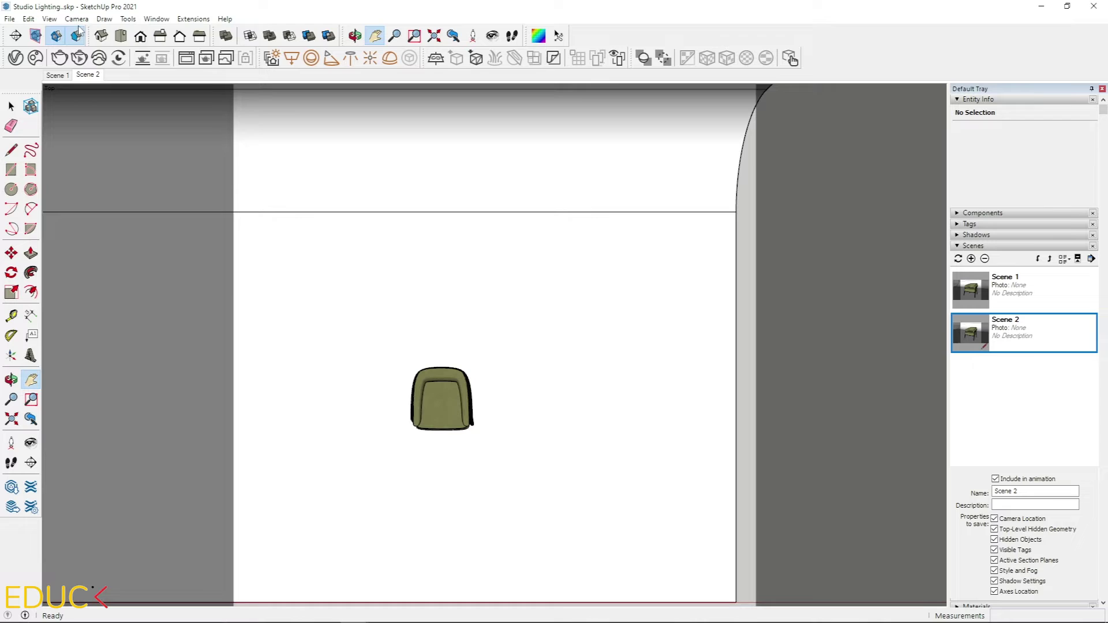
left_click(77, 19)
left_click(97, 75)
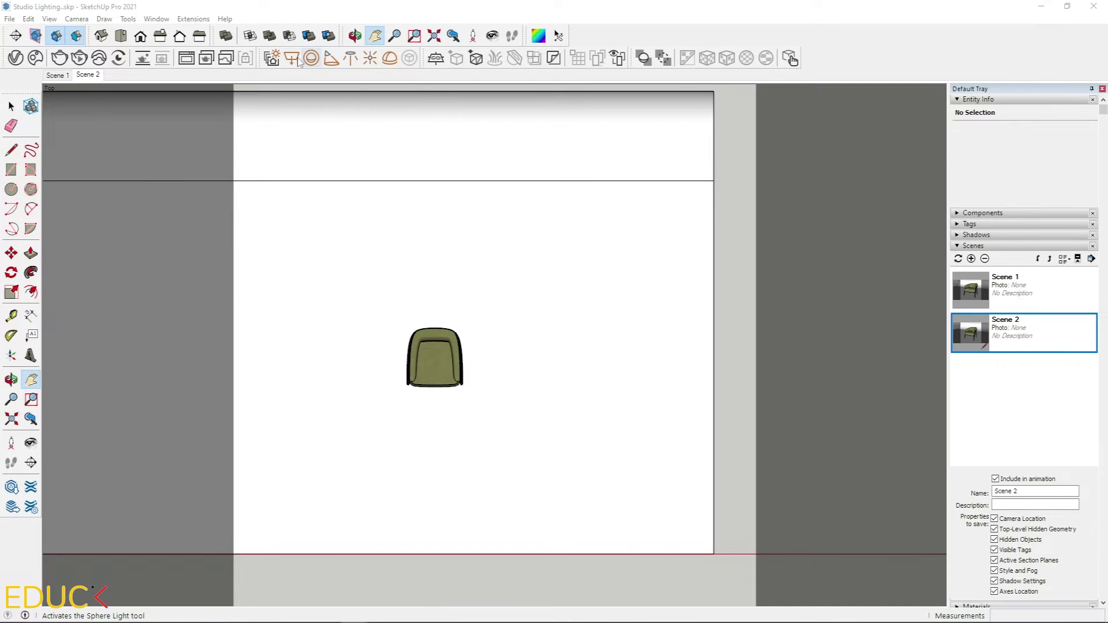
Step: Draw a V-Ray rectangle light about 31 by 30 in size to the front right of the chair and rename it Primary Light
left_click(292, 59)
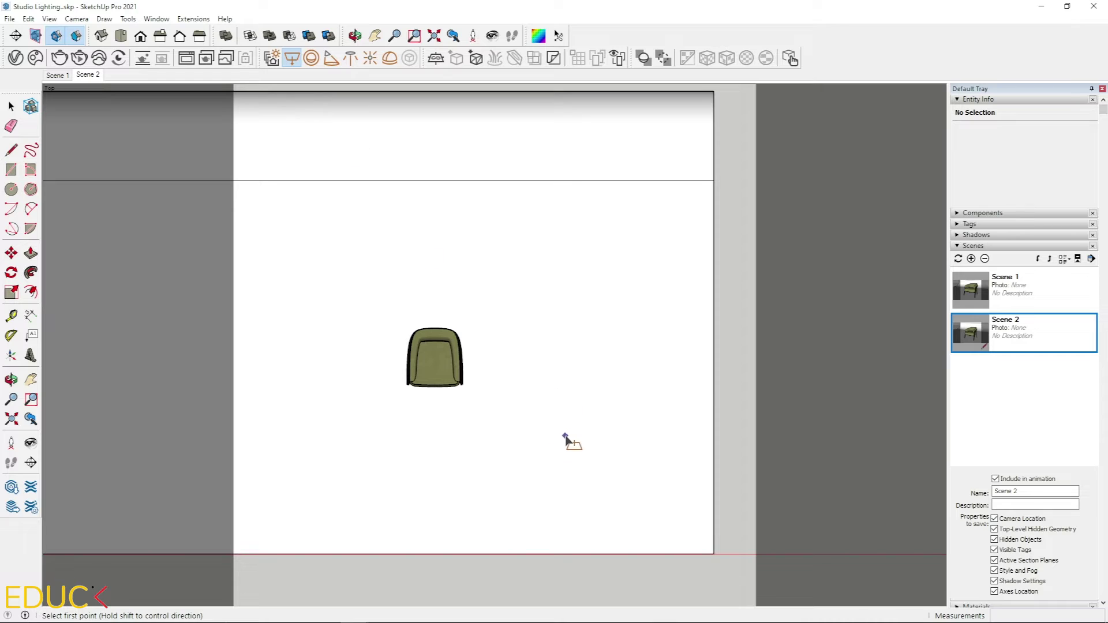
left_click(565, 436)
left_click(624, 493)
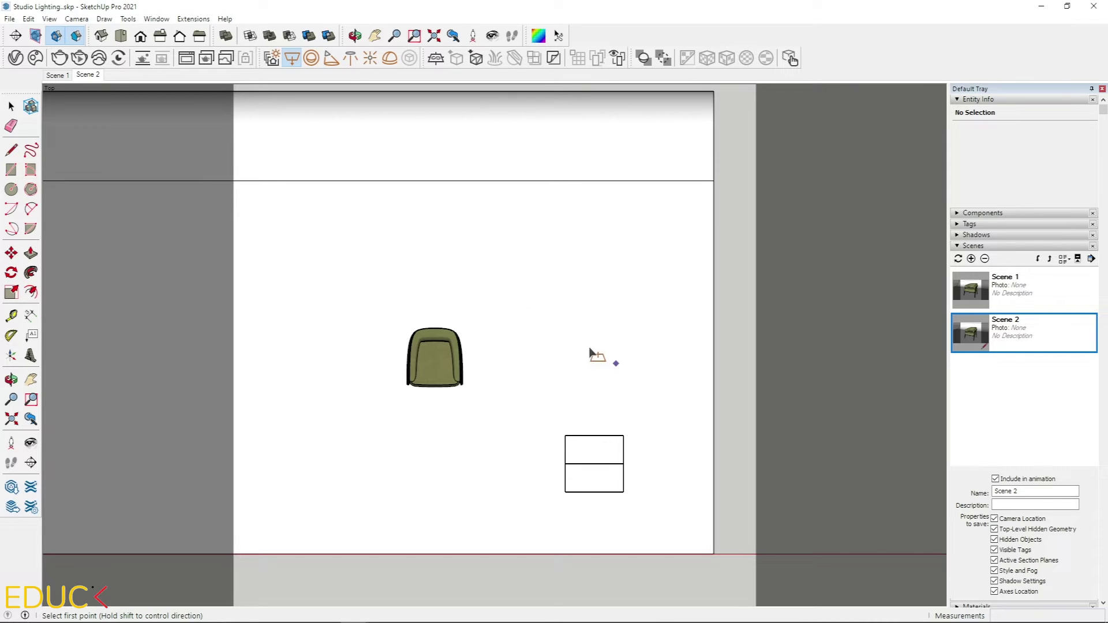
left_click(16, 58)
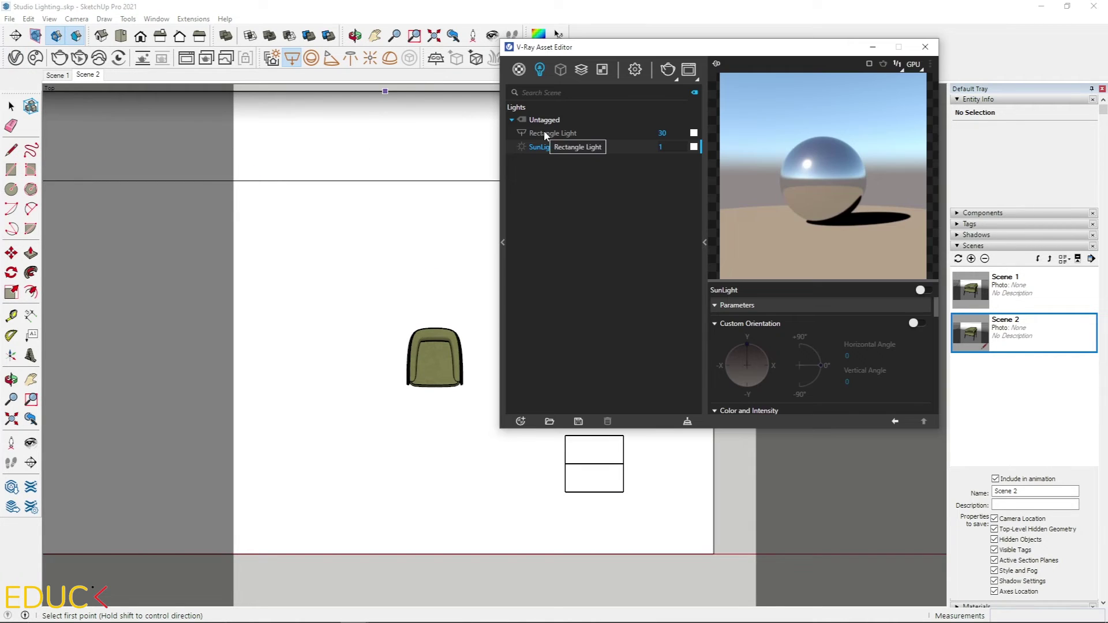
double_click(544, 133)
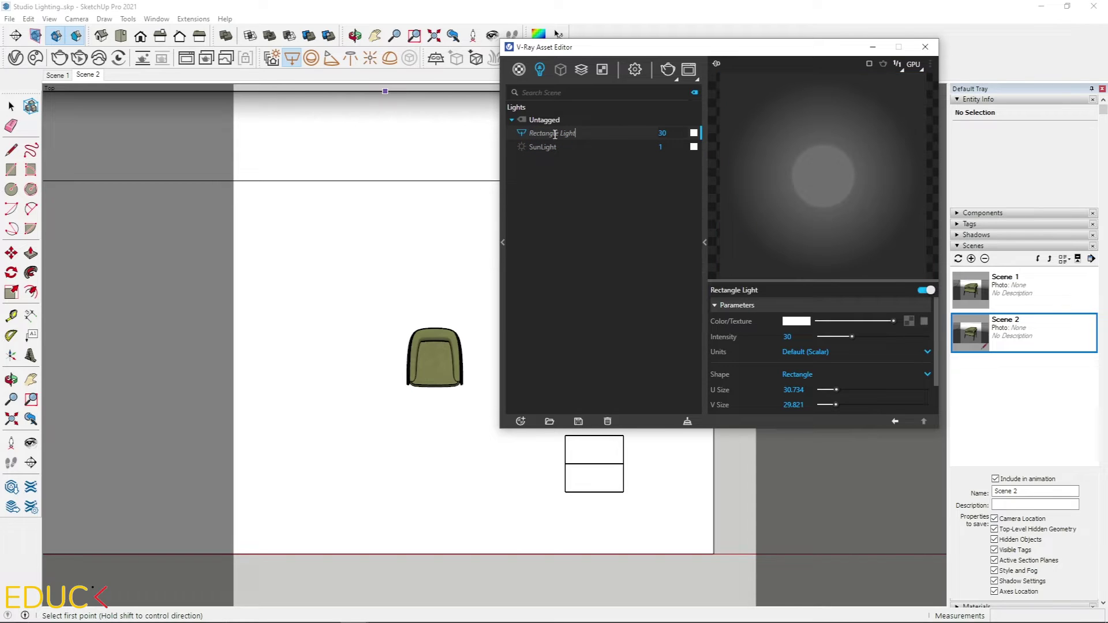
type("Rrimary")
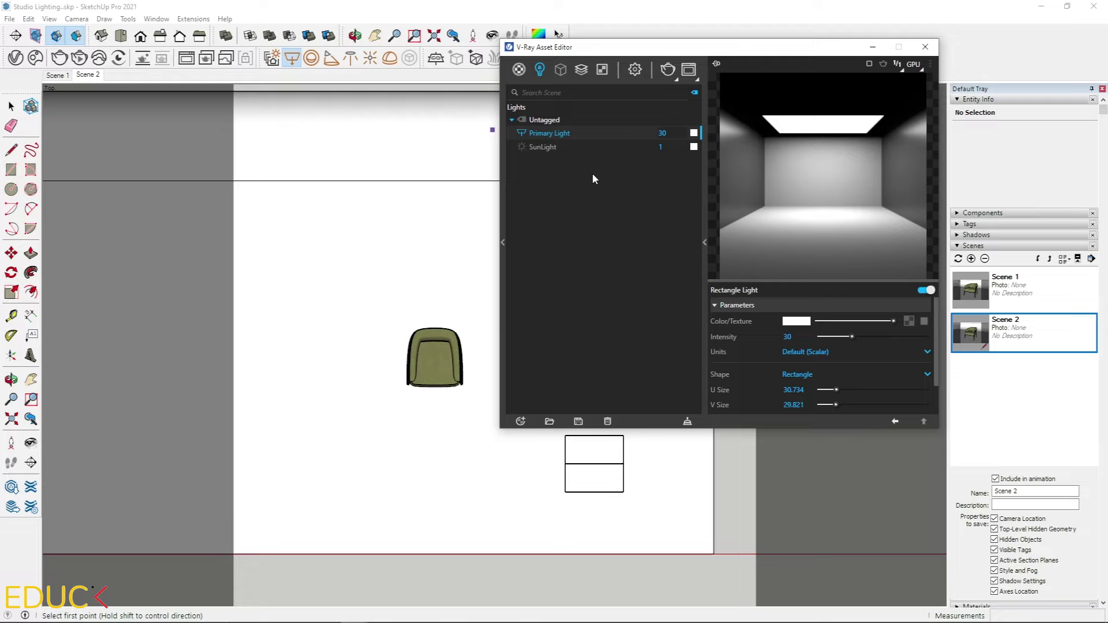
Step: Set both the U Size and the V Size of Primary Light to 30
double_click(804, 391)
type("30")
key("Tab")
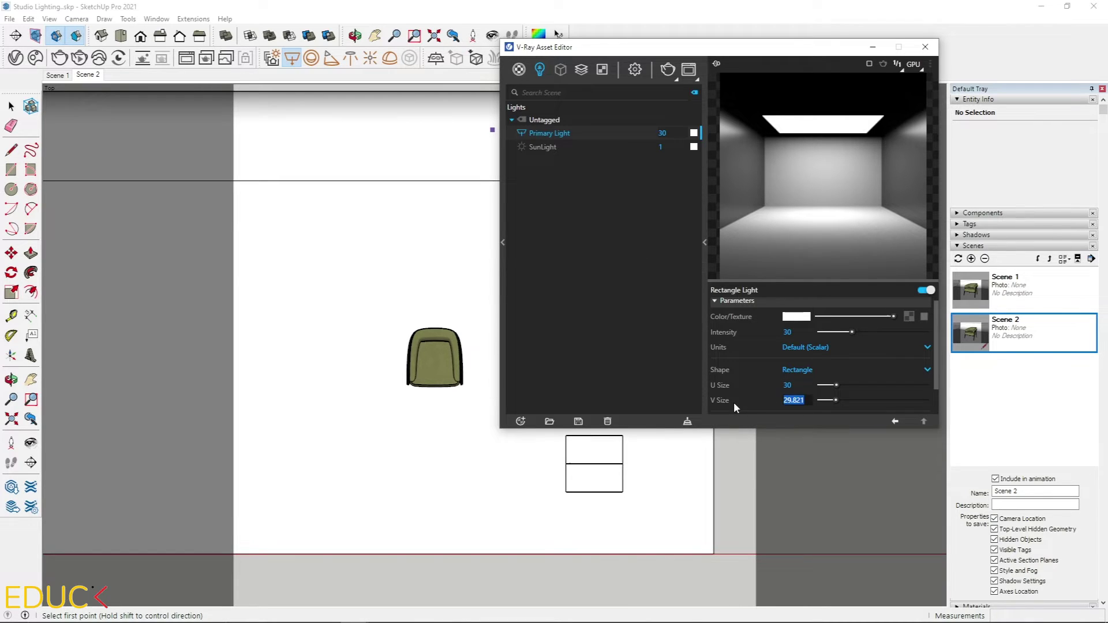
type("30")
key("Return")
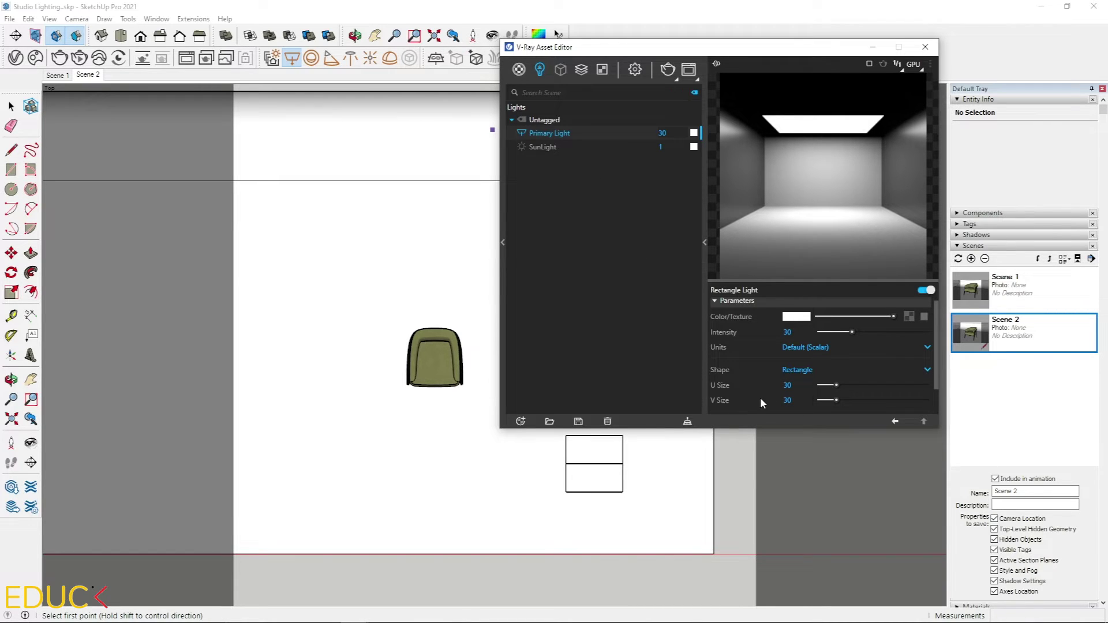
Step: Draw a V-Ray rectangle light about 36 by 31 in size to the front left of the chair and rename it Secondary Light
left_click(293, 58)
left_click(316, 487)
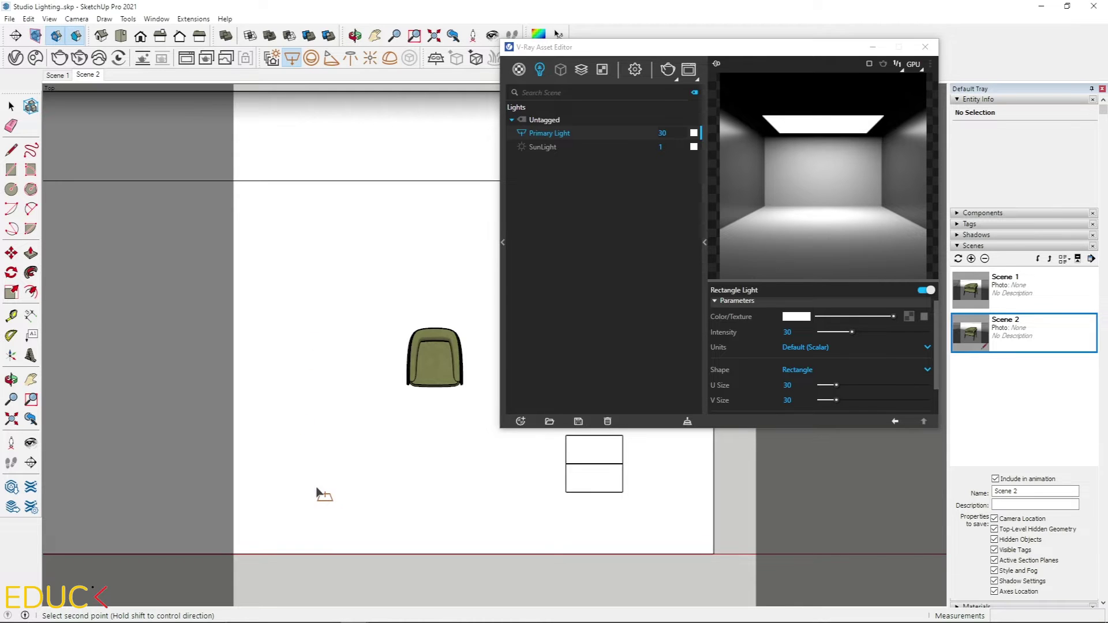
left_click(383, 428)
left_click(556, 148)
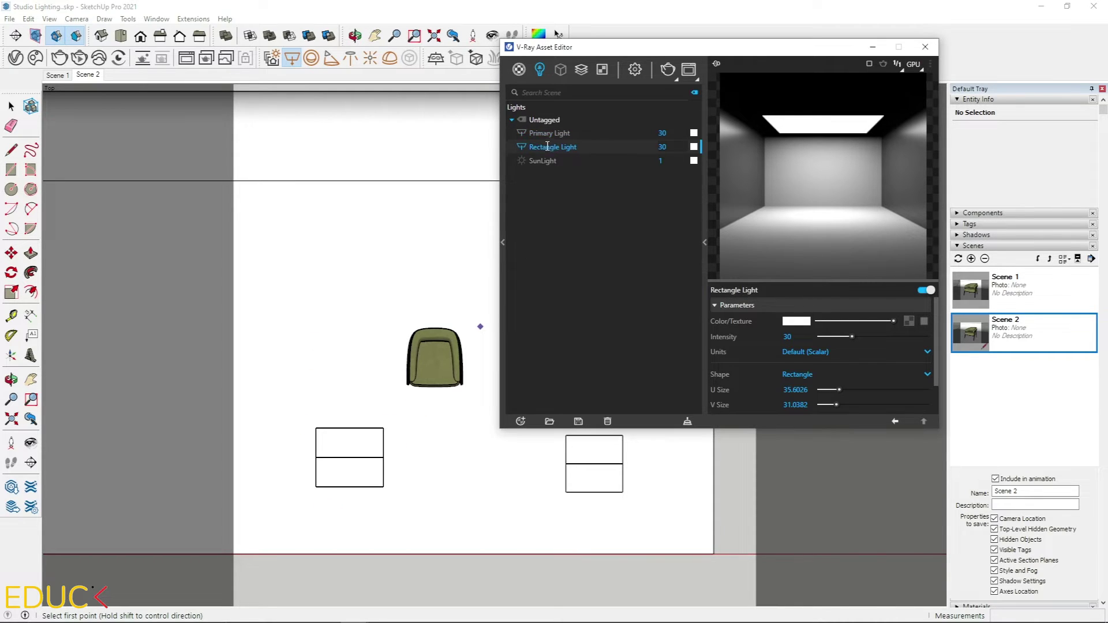
left_click(548, 147)
double_click(559, 148)
type("Secondary")
key("Return")
Step: Set both the U Size and the V Size of Secondary Light to 30 and close the asset editor
left_click(801, 390)
type("30")
key("Tab")
type("30")
left_click(925, 47)
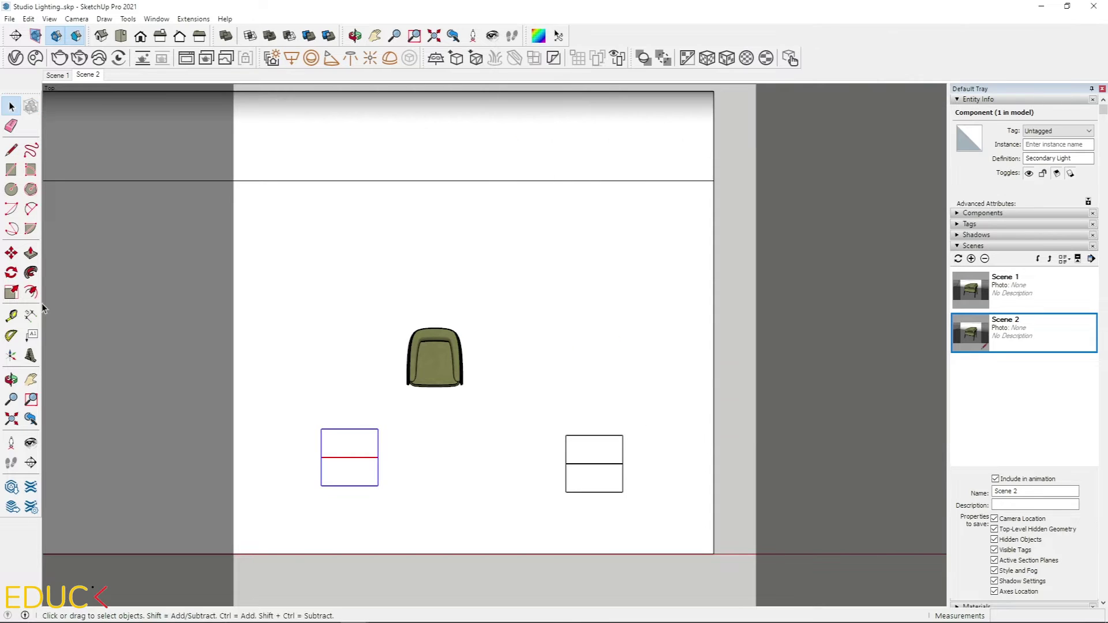
Step: Move Secondary Light farther left of the chair and slightly toward the front edge of the floor
key("m")
left_click(365, 399)
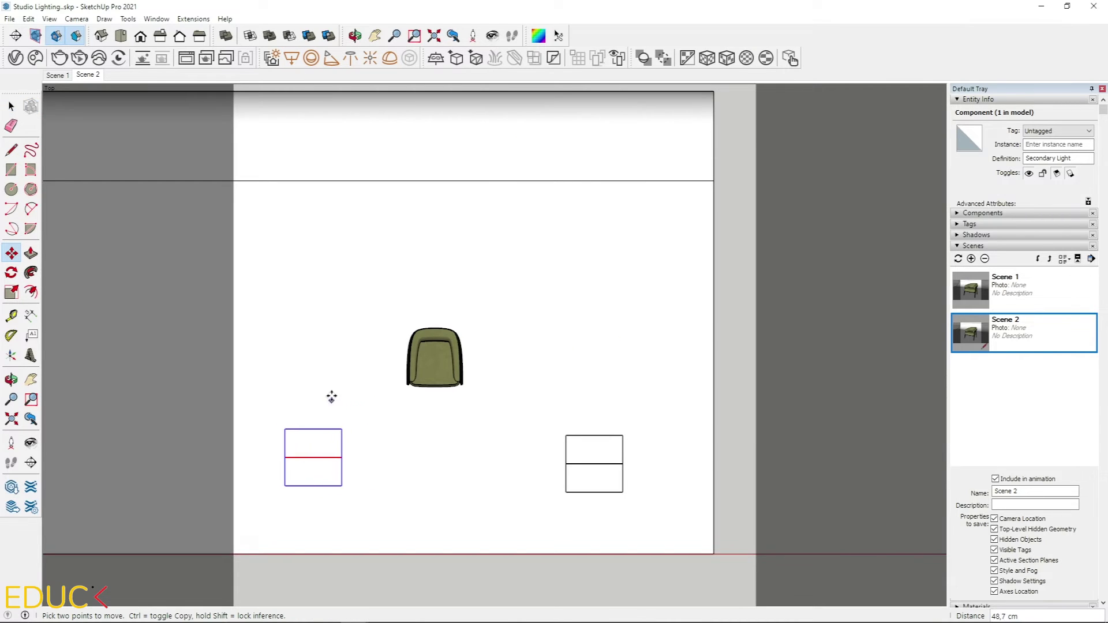
left_click(329, 381)
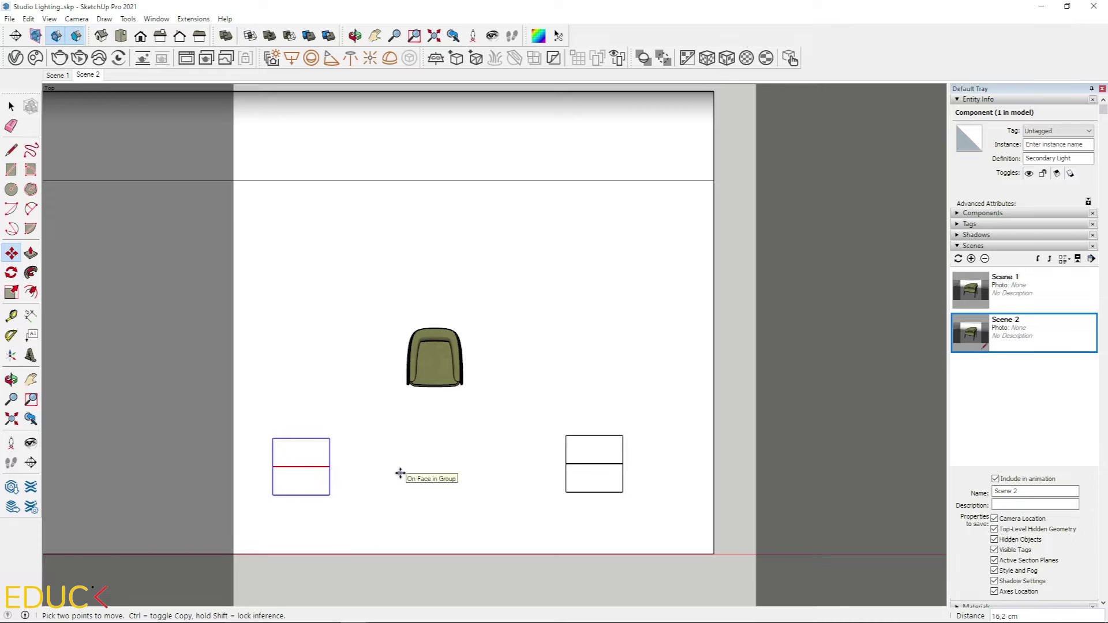
Step: Select both rectangle lights and raise them vertically about 191 cm above the floor
middle_click_drag(400, 472, 509, 143)
key("space")
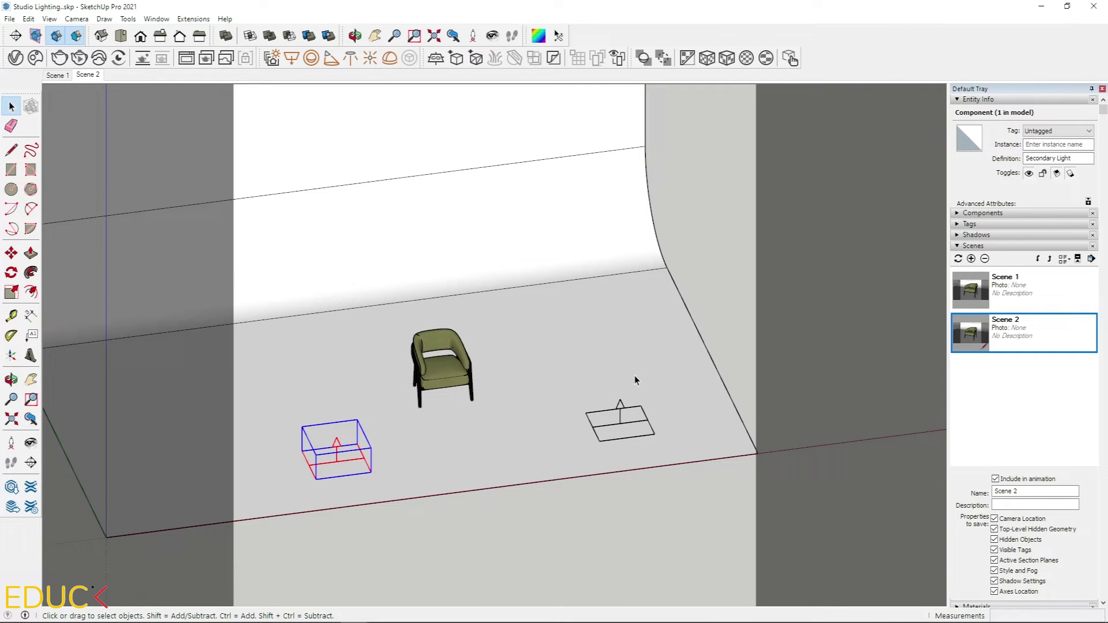
left_click(618, 411, "shift")
key("m")
left_click(357, 430)
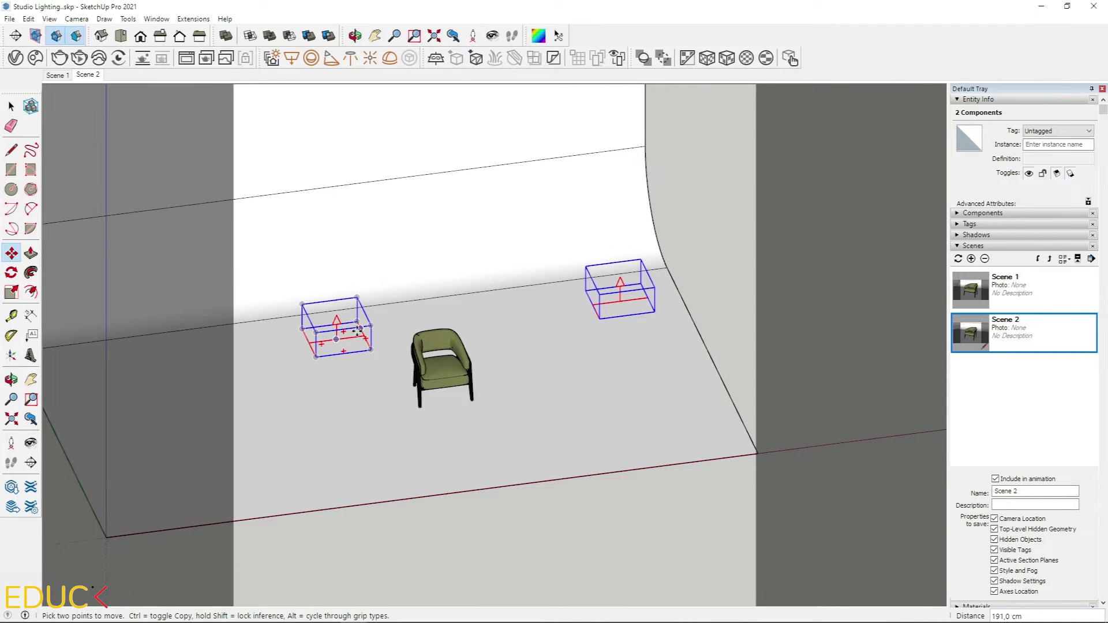
left_click(359, 323)
Step: Flip both rectangle lights along the blue direction so they point down
right_click(361, 331)
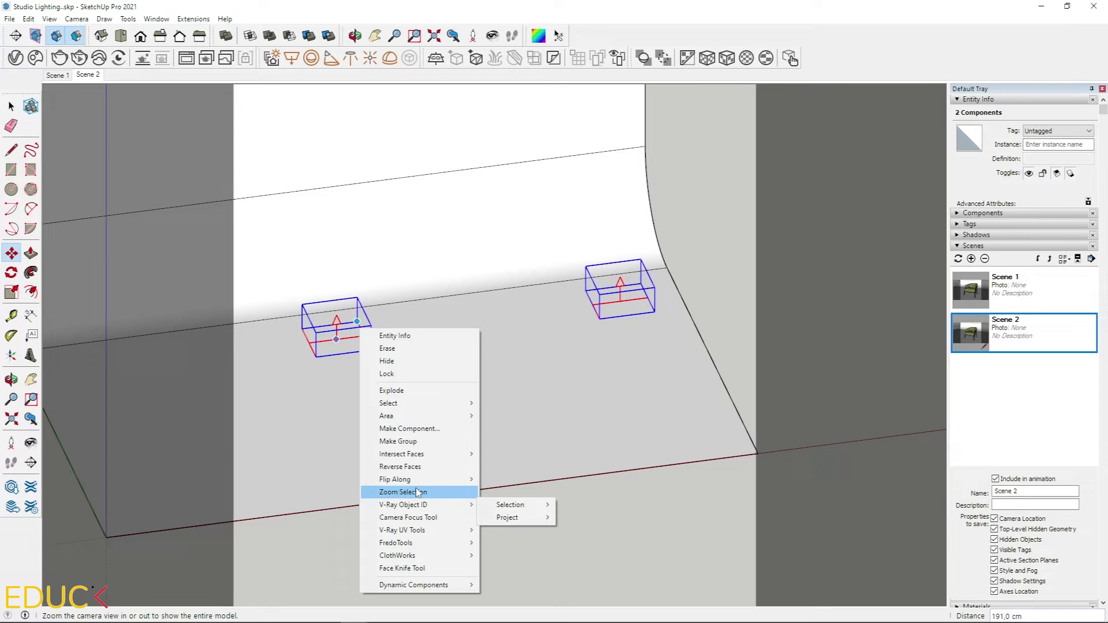
mouse_move(415, 485)
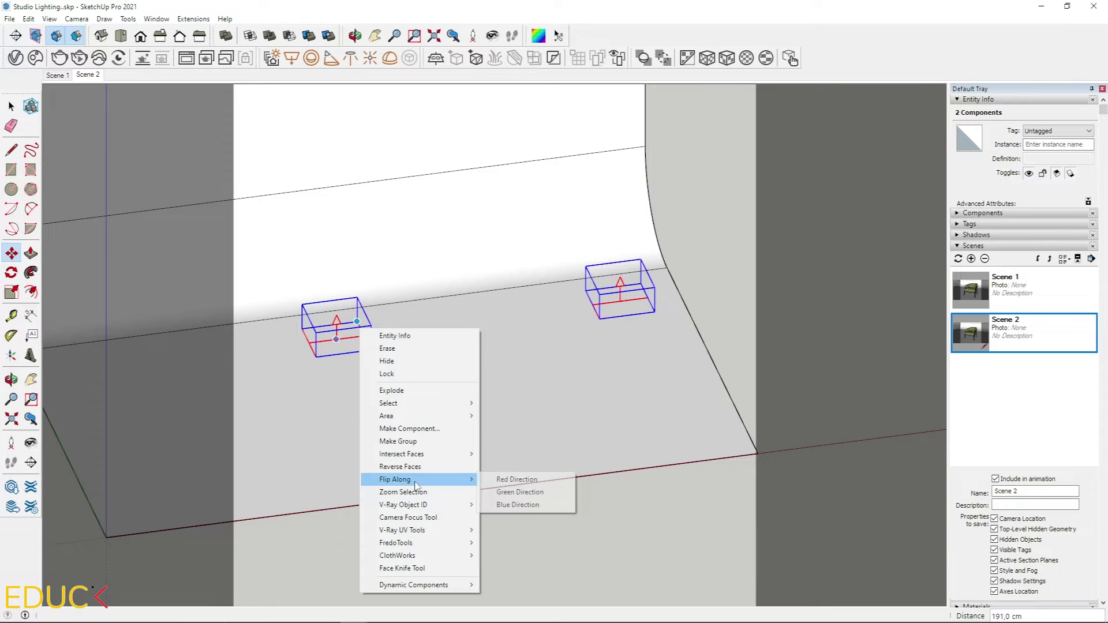
left_click(511, 509)
Step: Rotate Secondary Light about its lower corner so that it tilts toward the chair
key("q")
scroll(321, 358, "up", 2)
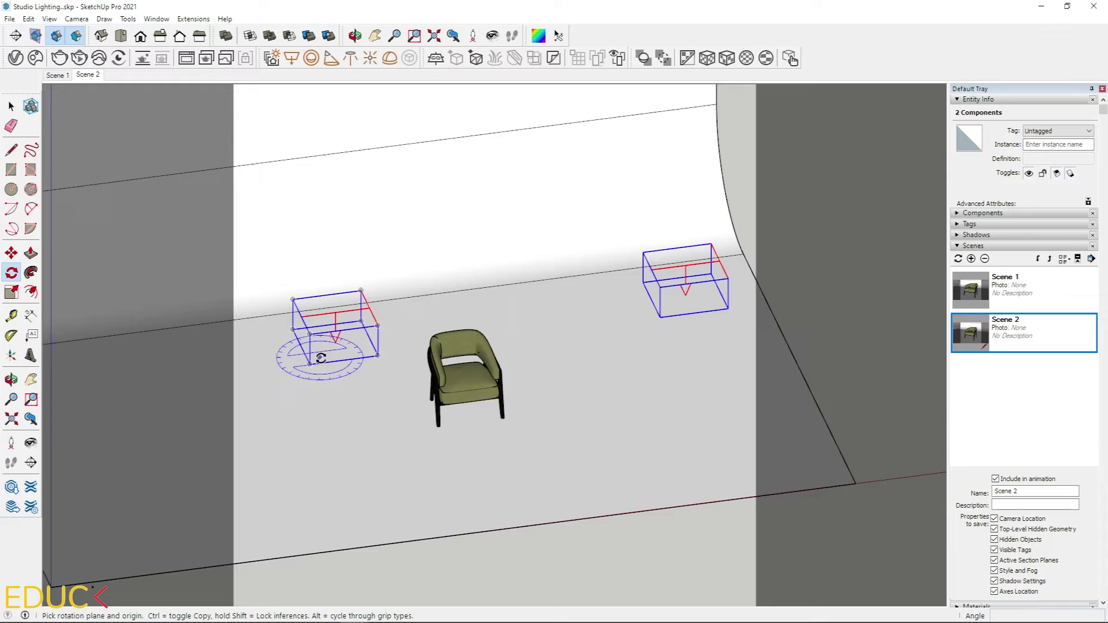
scroll(321, 358, "up", 1)
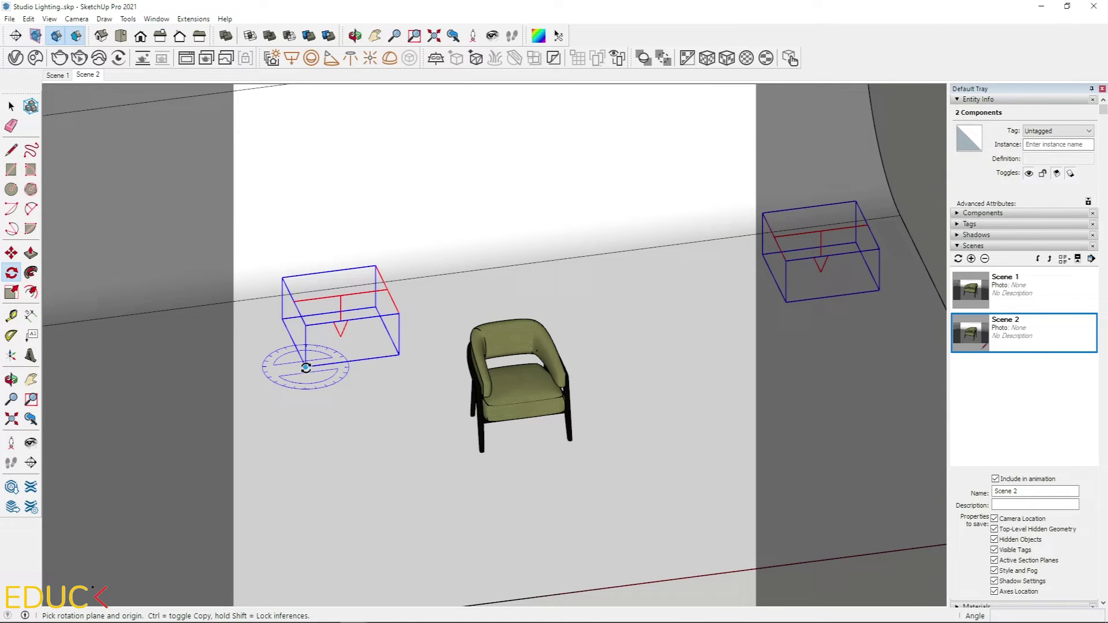
left_click(306, 367)
scroll(445, 317, "down", 2)
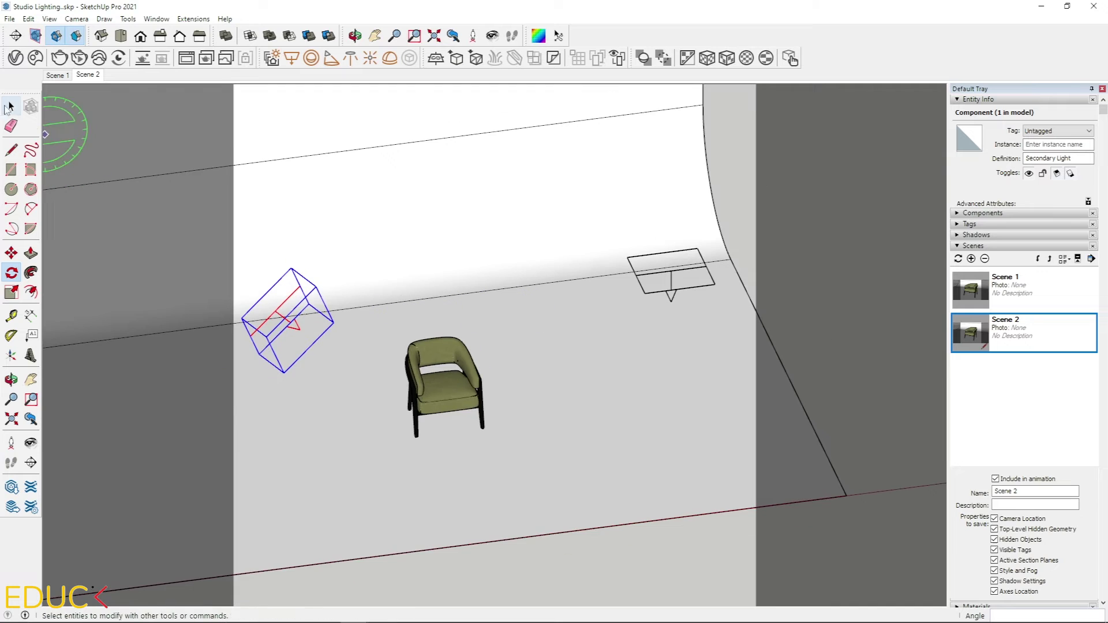
Step: Rotate Primary Light 45 degrees toward the chair and return to the Scene 2 view
key("space")
left_click(633, 287)
key("q")
left_click(669, 272)
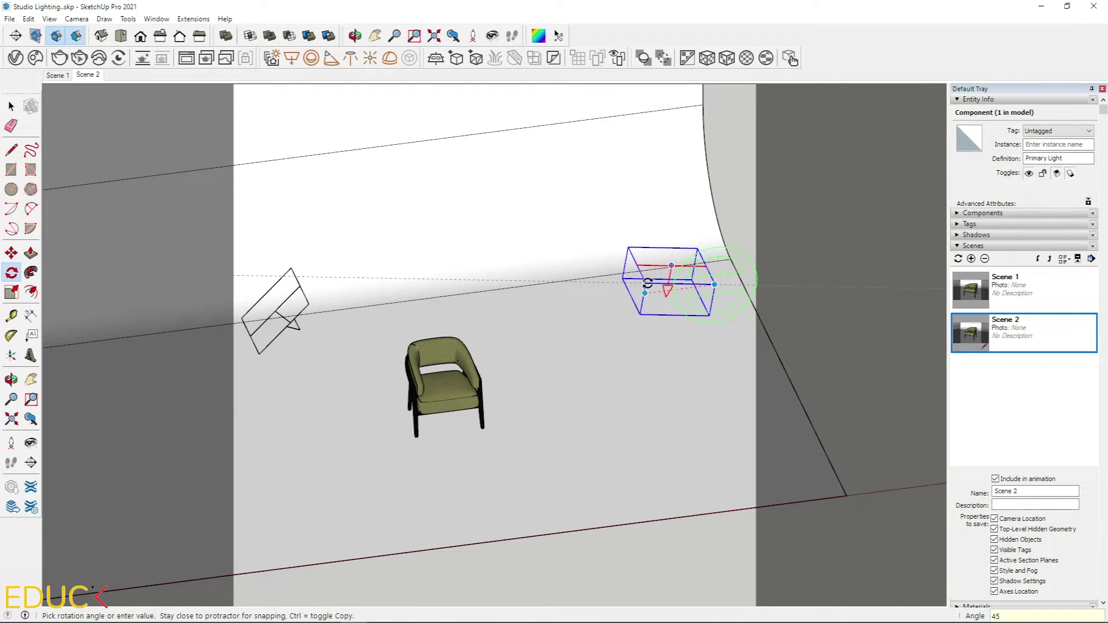
left_click(164, 188)
key("space")
left_click(88, 74)
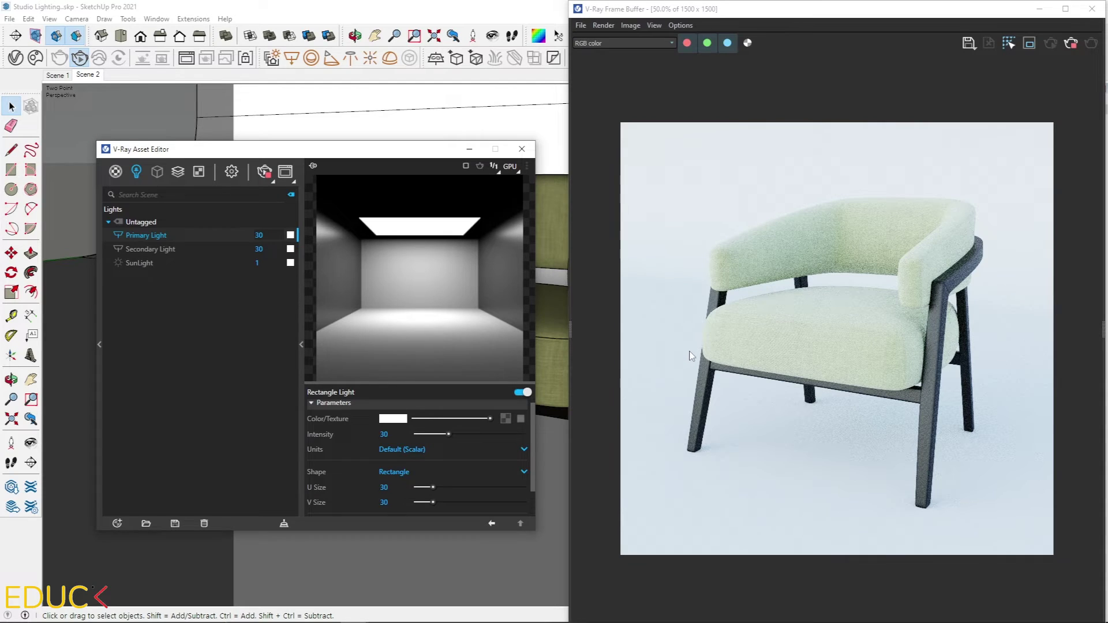
Step: Turn off both rectangle lights and disable the environment background texture in the V-Ray settings
left_click(118, 235)
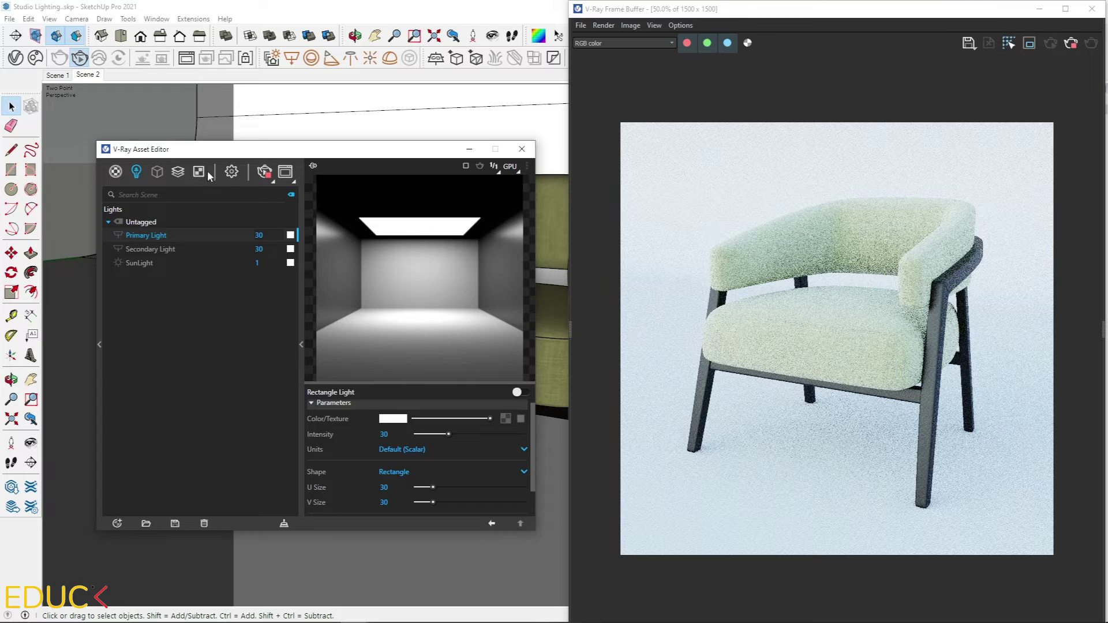
left_click(232, 173)
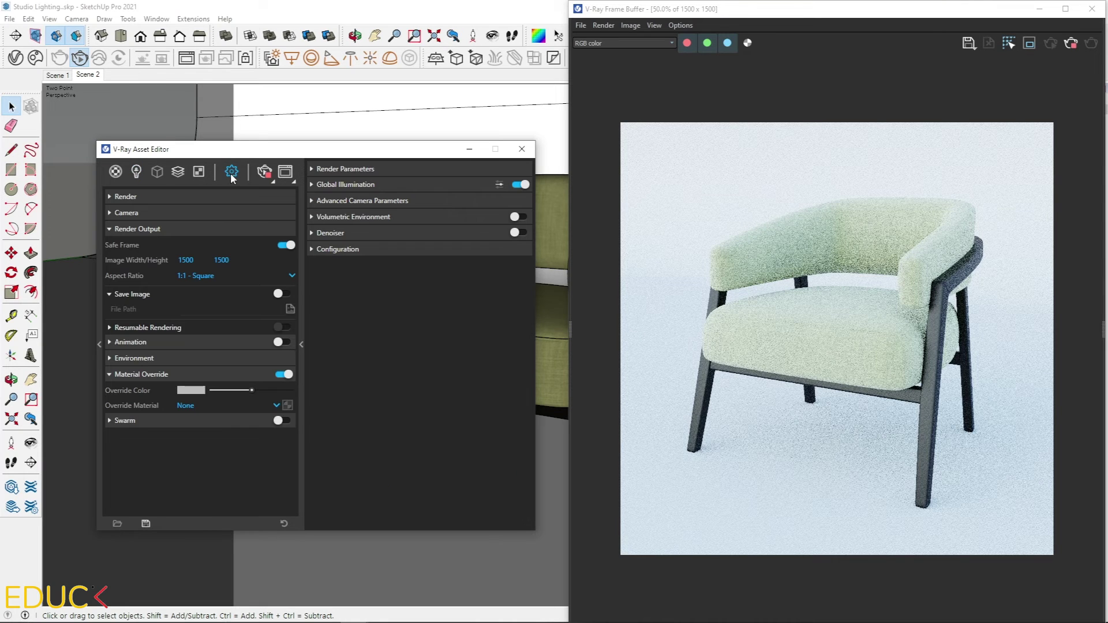
left_click(187, 359)
left_click(208, 229)
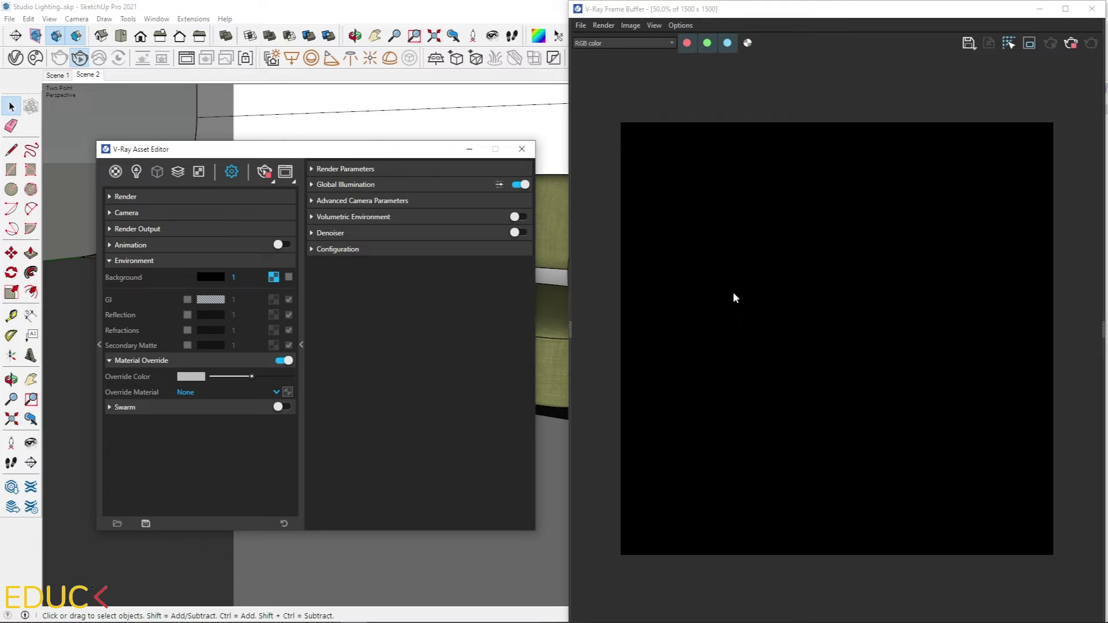
Step: Turn on Primary Light and raise its intensity in stages through 100 and 150 to 200
left_click(135, 172)
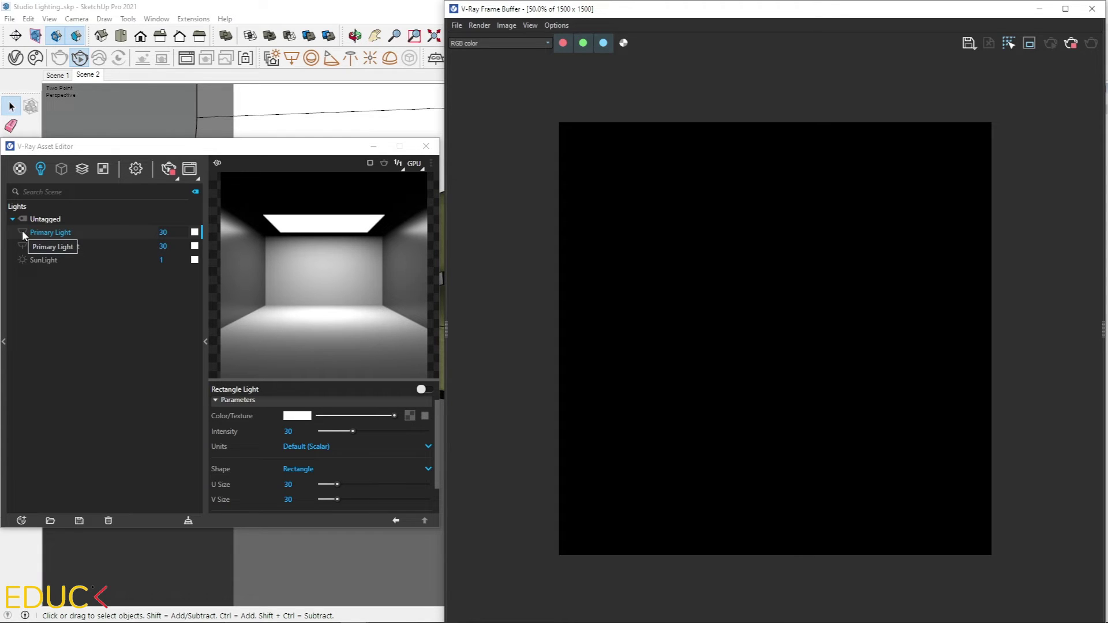
left_click(22, 230)
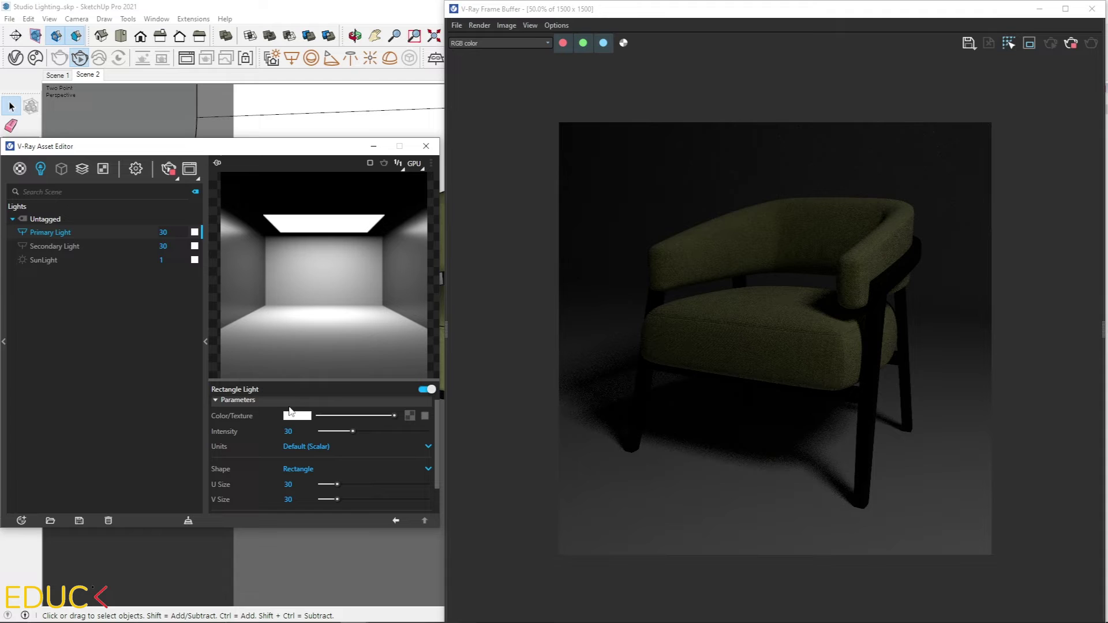
left_click_drag(335, 431, 400, 428)
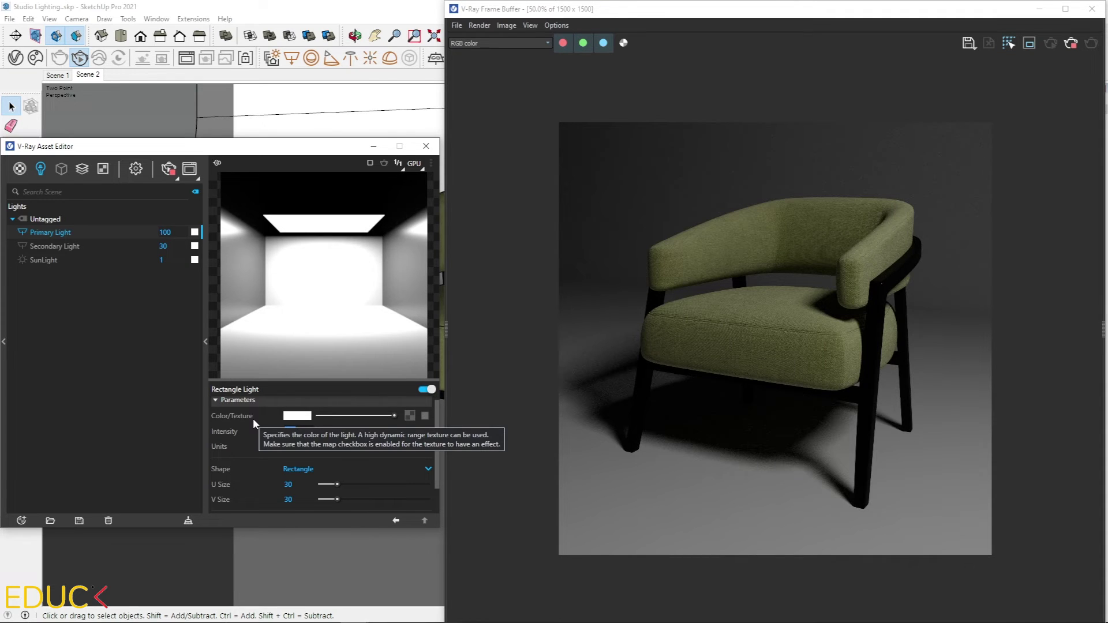
double_click(291, 432)
type("150")
key("Return")
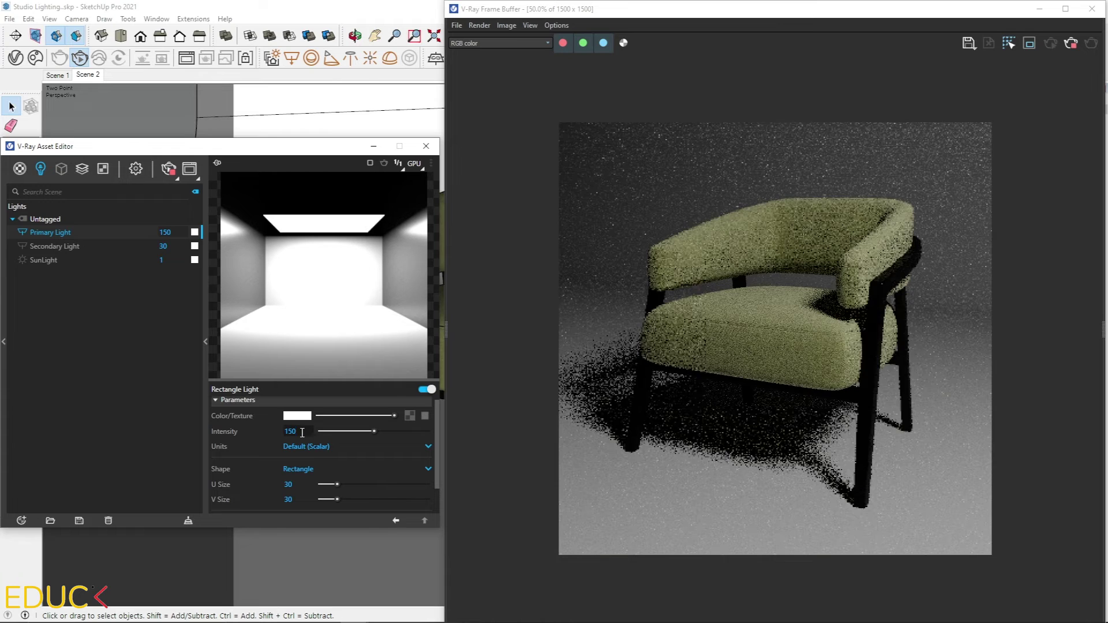
type("200")
key("Return")
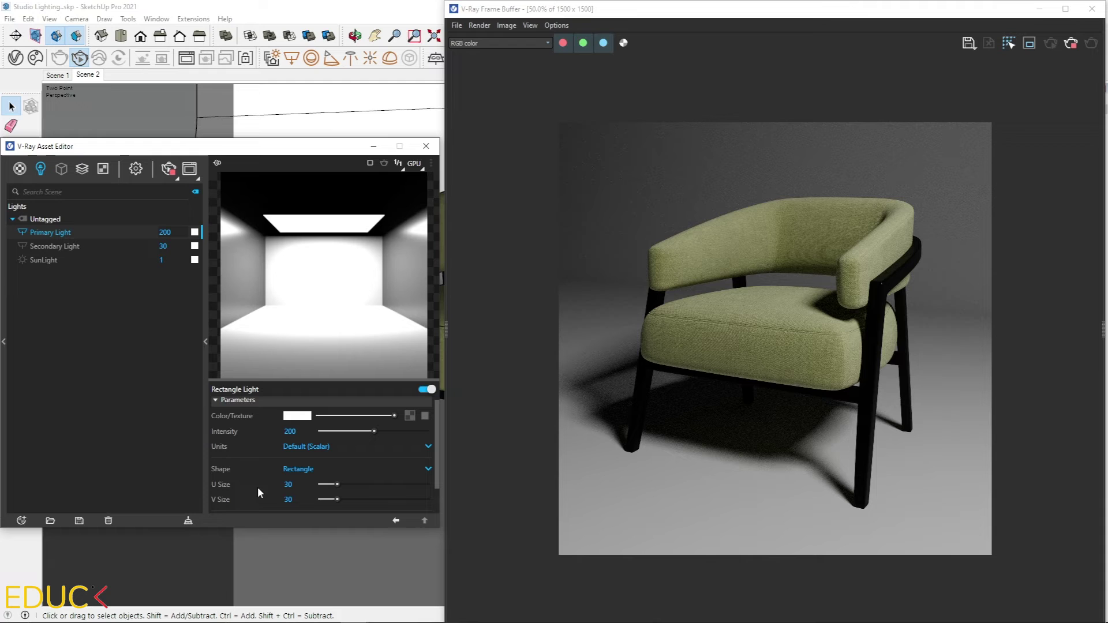
Step: Try a U Size and V Size of 60 on Primary Light and set both back to 30
double_click(288, 485)
type("60")
key("Tab")
type("60")
key("Return")
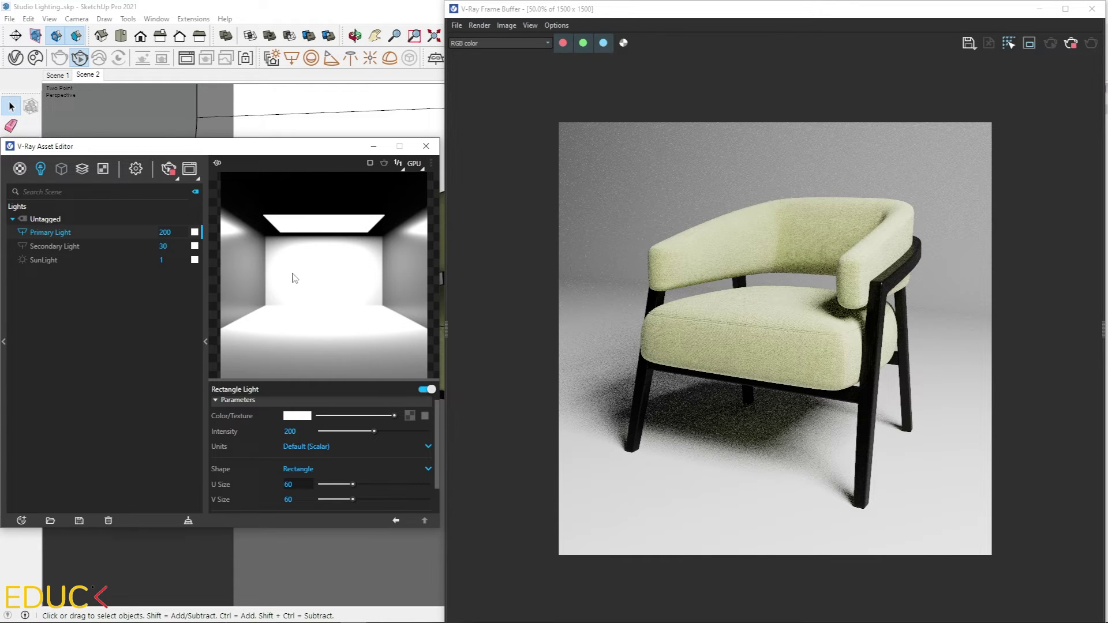
mouse_move(273, 450)
mouse_move(269, 483)
type("30")
key("Return")
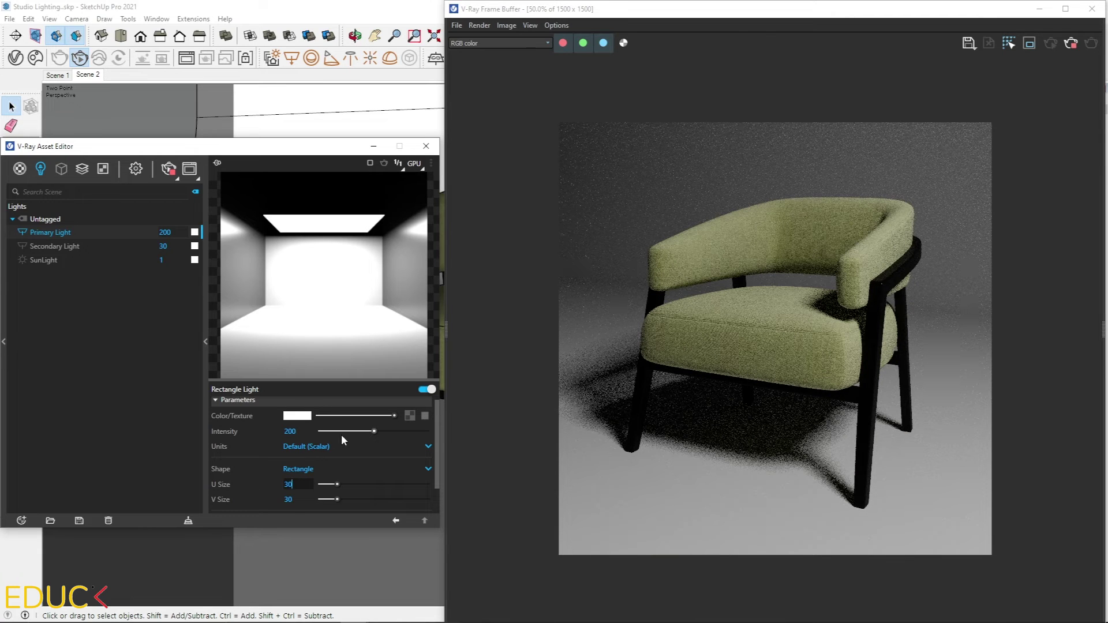
Step: Set the intensity of Primary Light to 250
double_click(290, 430)
type("250")
key("Return")
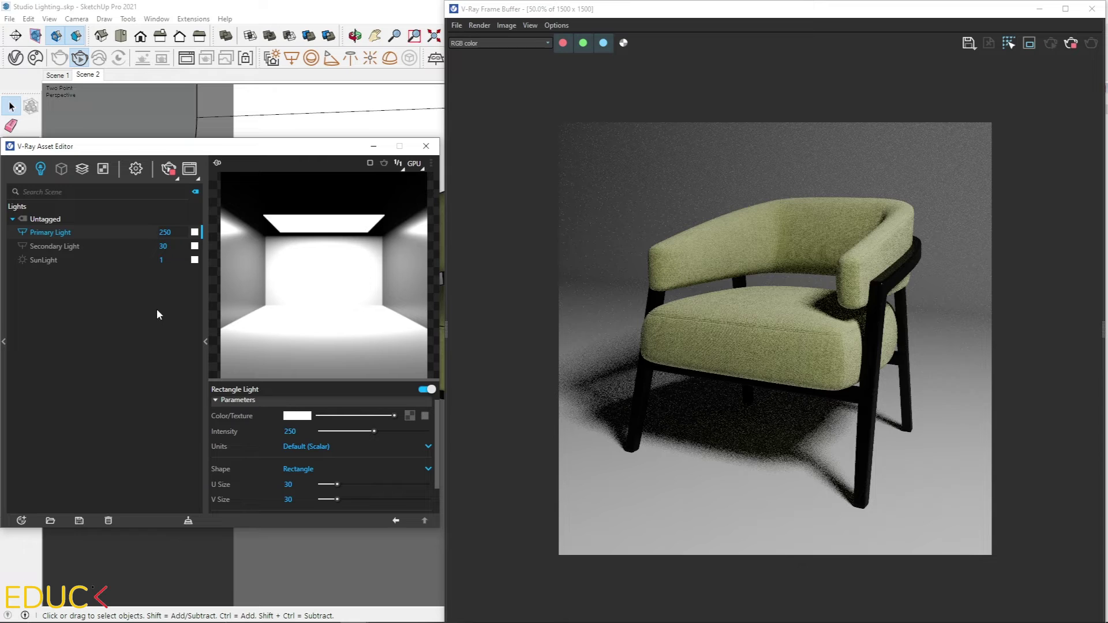
Step: Turn on Secondary Light and set its intensity to 50, keeping Primary Light off only during this adjustment
left_click(20, 230)
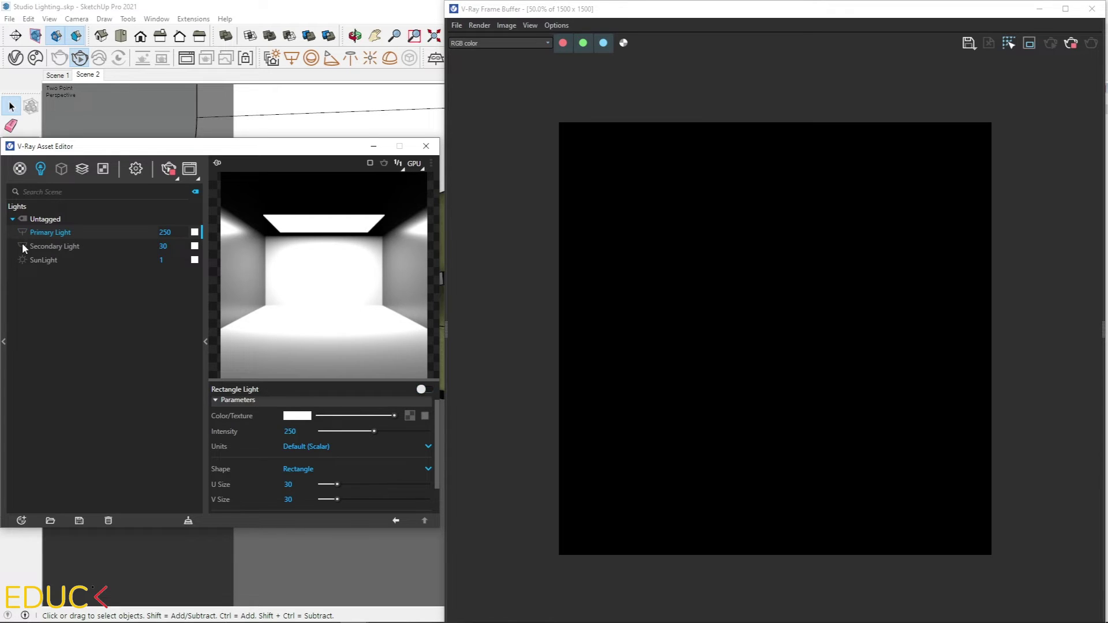
left_click(22, 246)
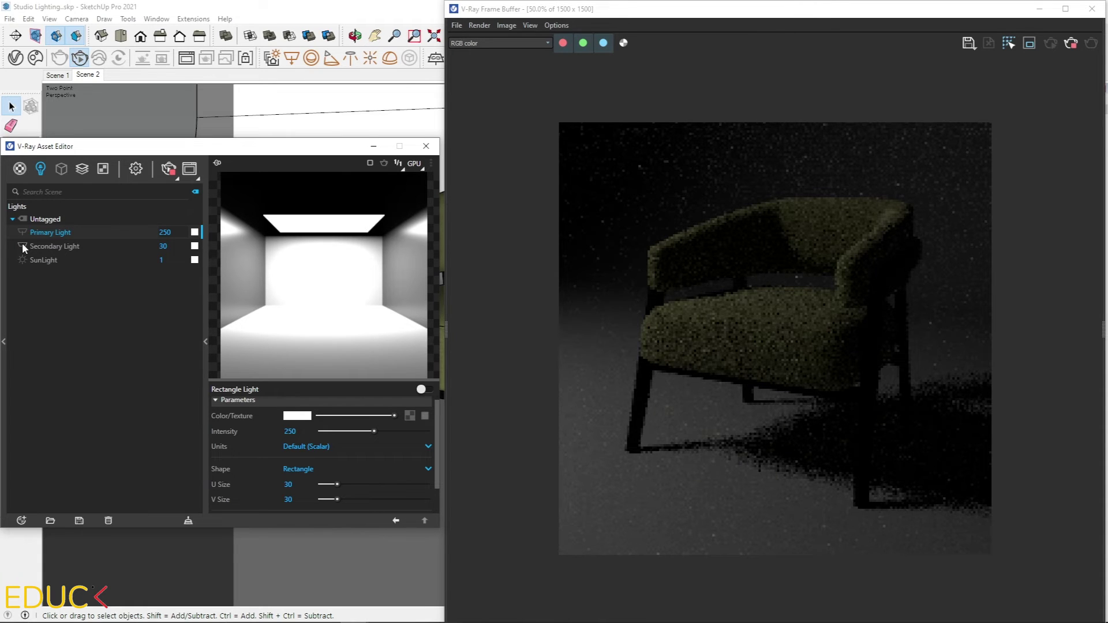
left_click(45, 248)
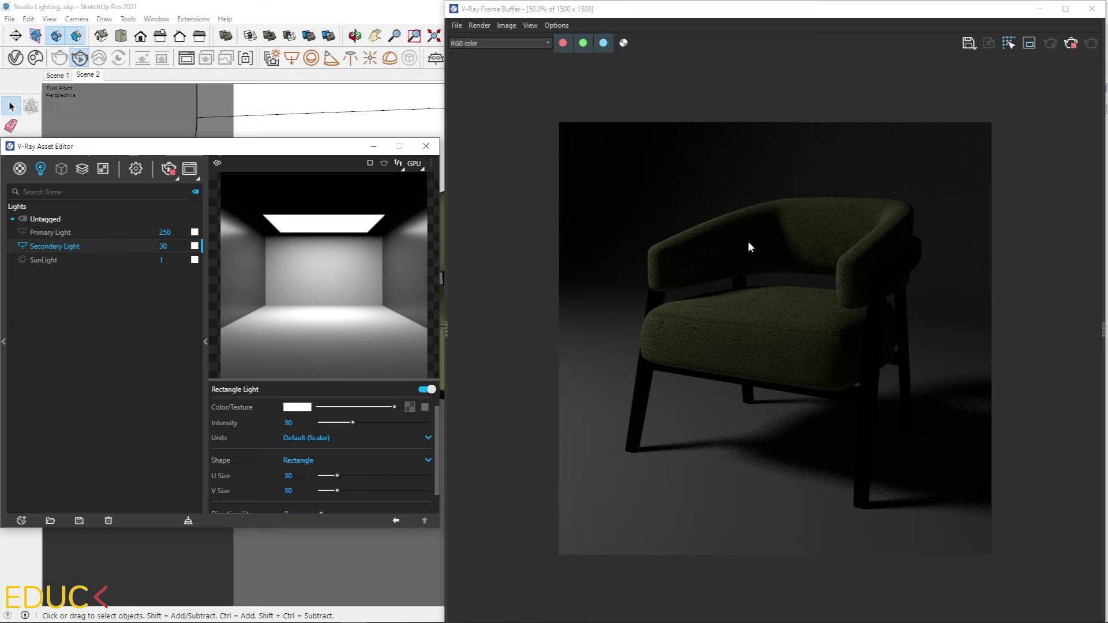
double_click(306, 422)
type("50")
key("Return")
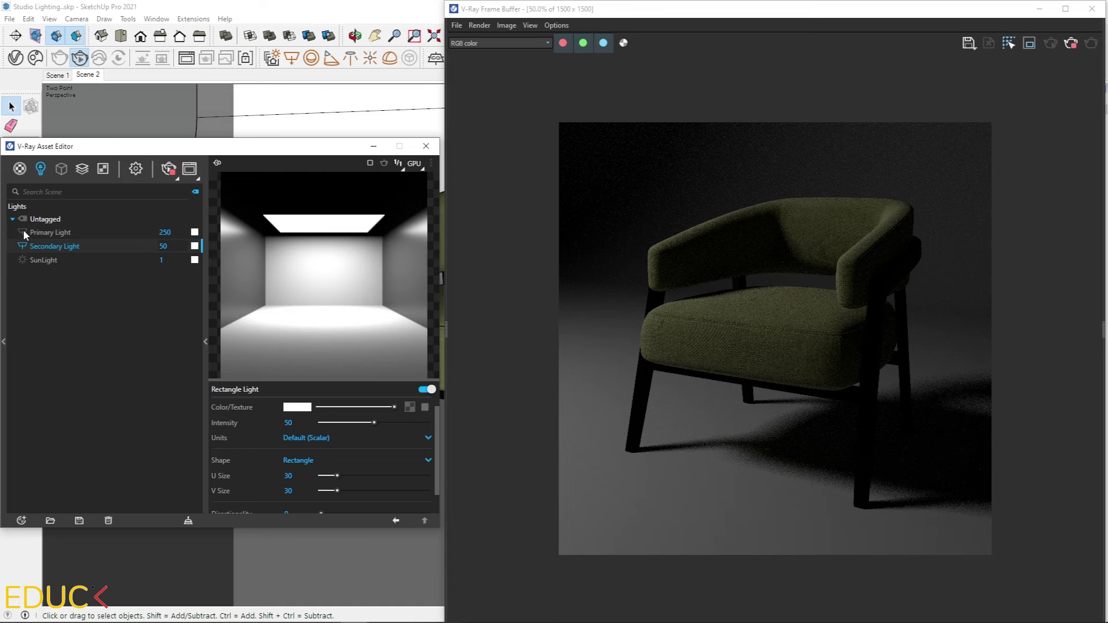
left_click(23, 230)
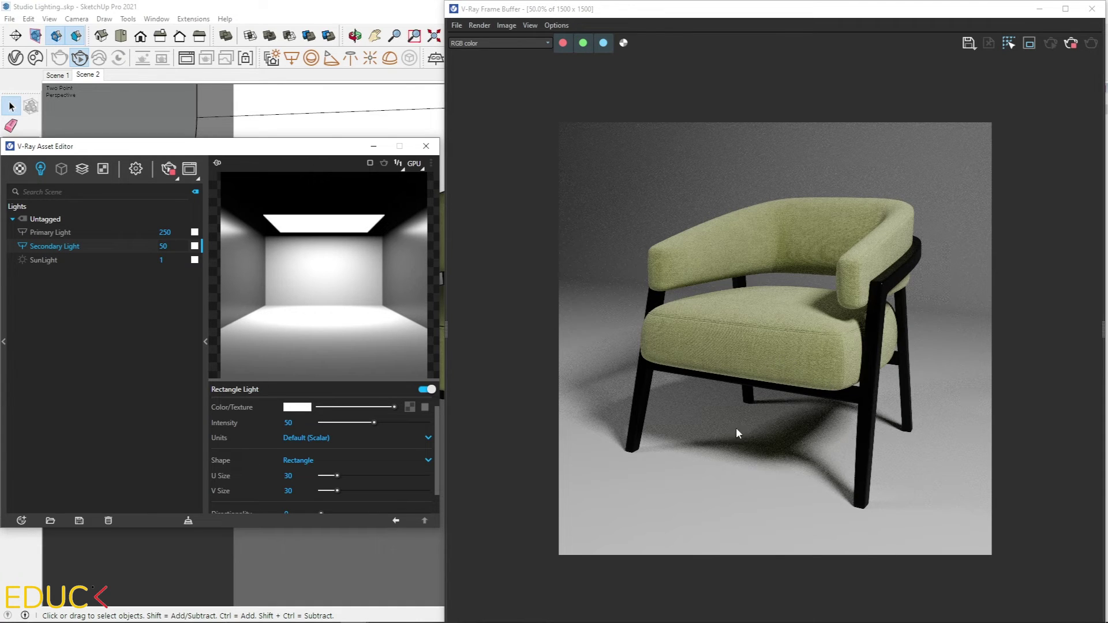
Step: Try an intensity of 250 on Secondary Light and set it back to 50
left_click(22, 246)
type("250")
key("Return")
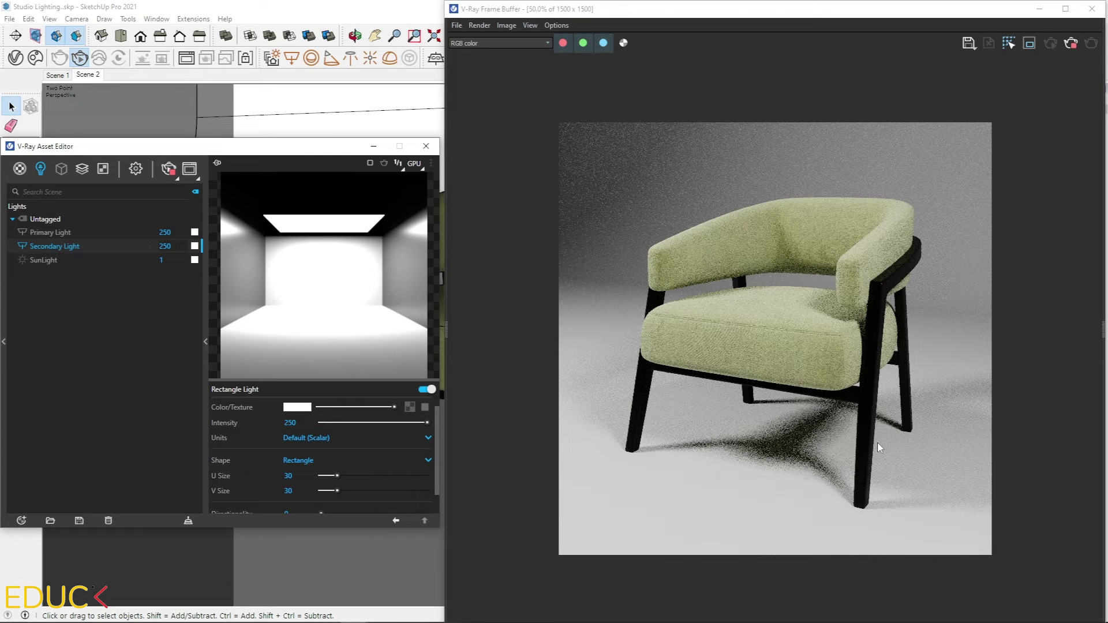
left_click(168, 246)
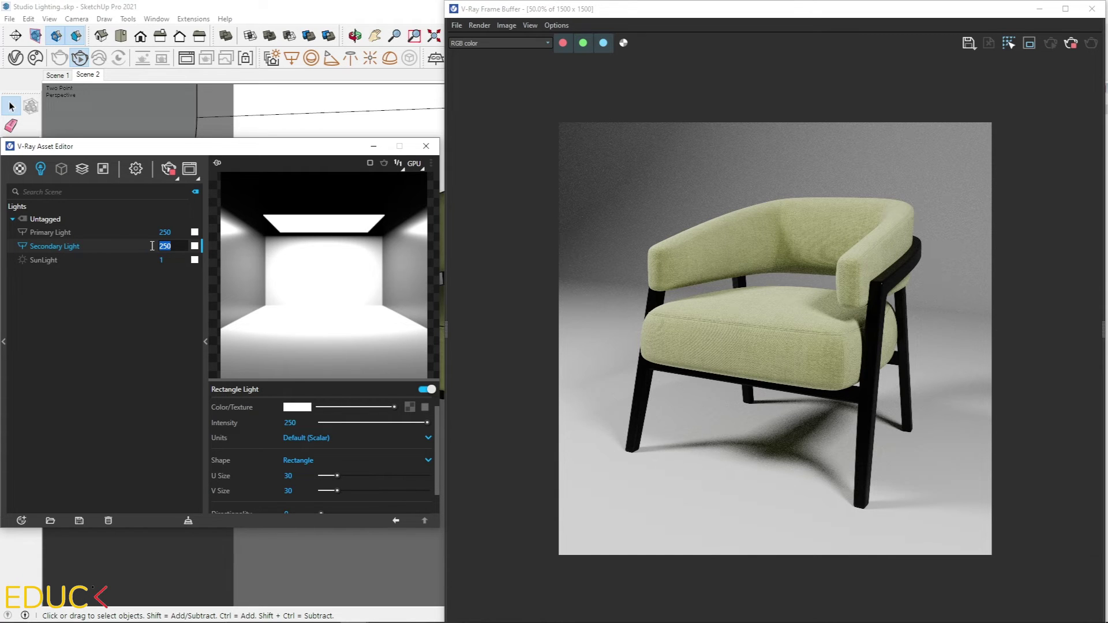
type("50")
key("Return")
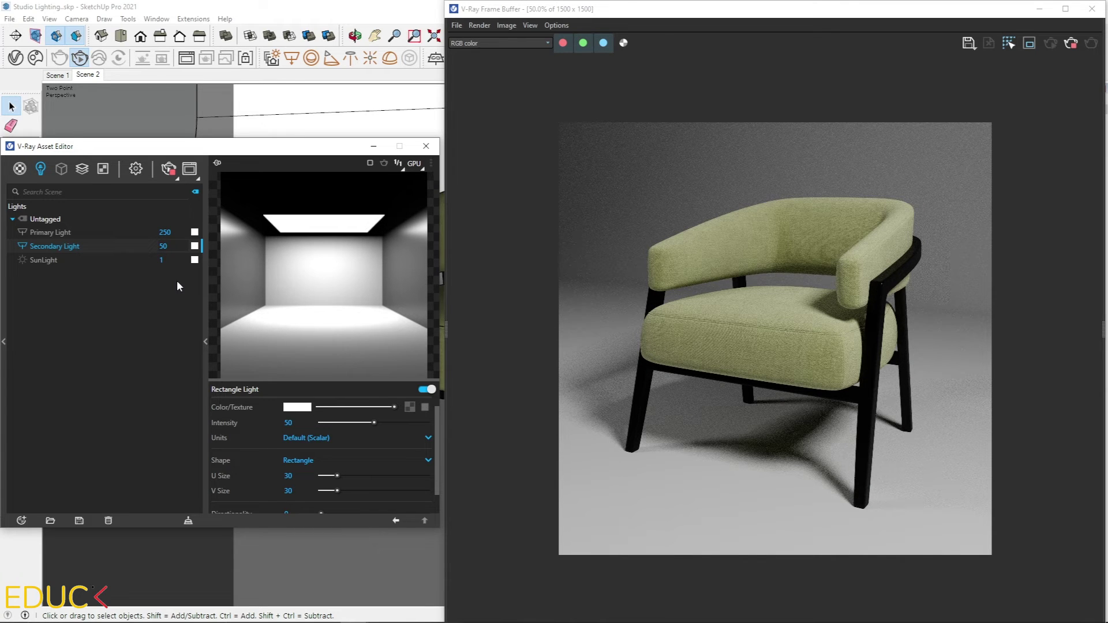
Step: Warm the colour of Primary Light by setting its colour temperature to about 5071 K
left_click(145, 233)
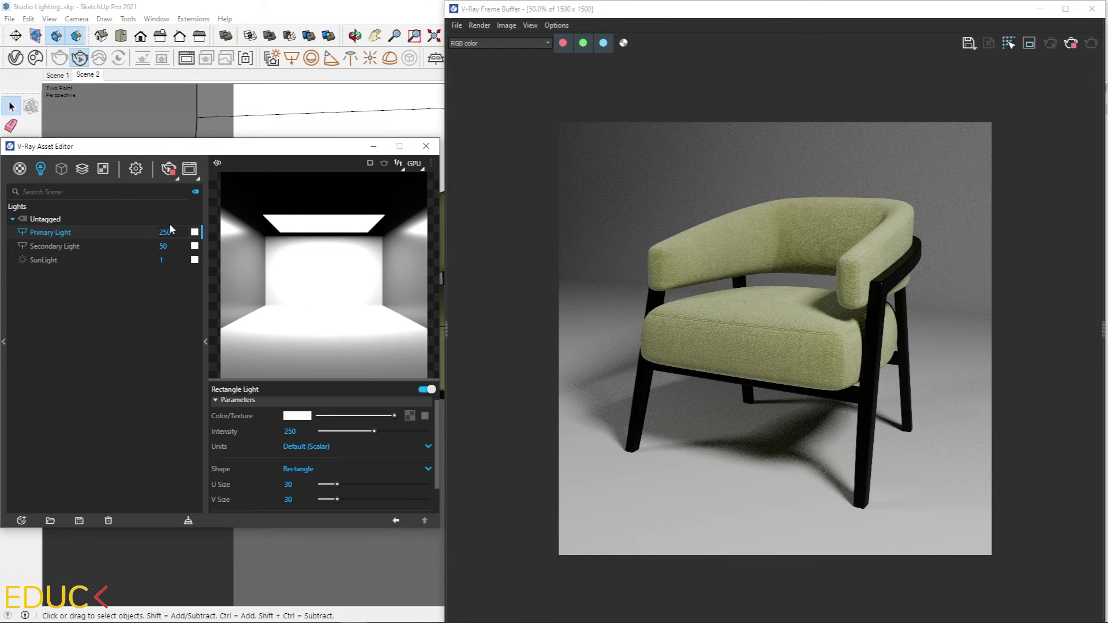
left_click(297, 416)
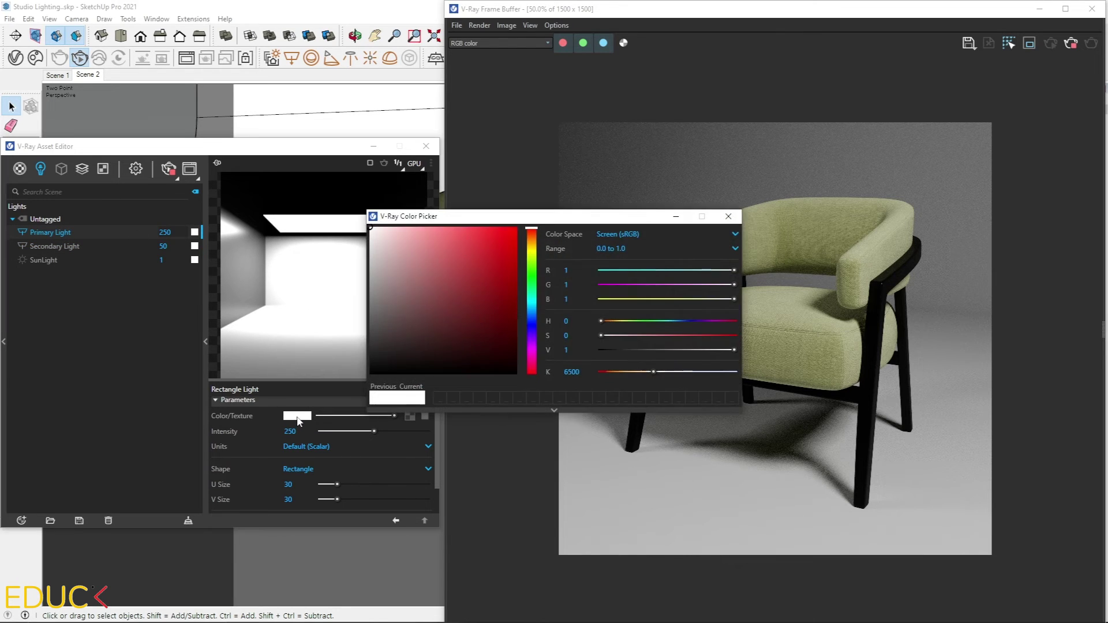
left_click_drag(661, 371, 640, 368)
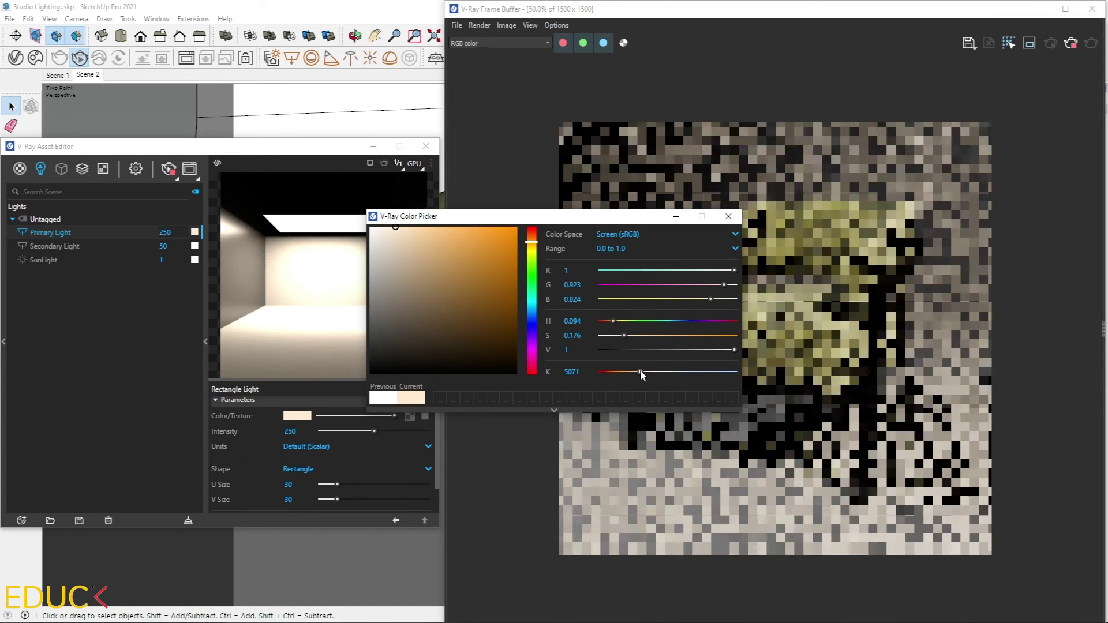
left_click_drag(578, 216, 364, 221)
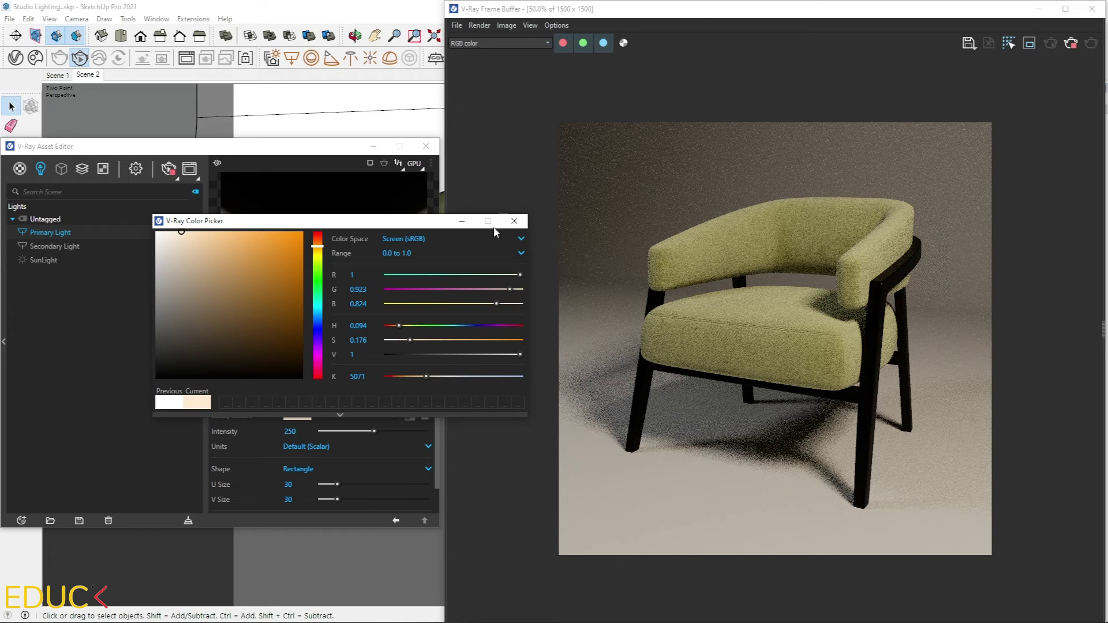
left_click(513, 221)
Step: Cool the colour of Secondary Light by setting its colour temperature to about 7086 K
left_click(66, 250)
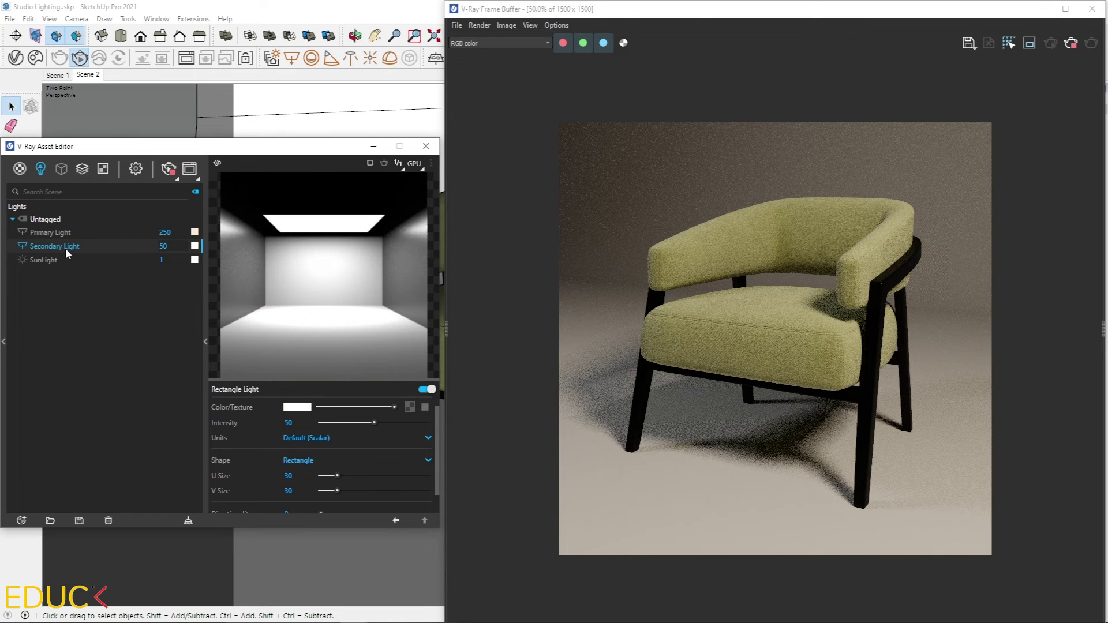
left_click(295, 407)
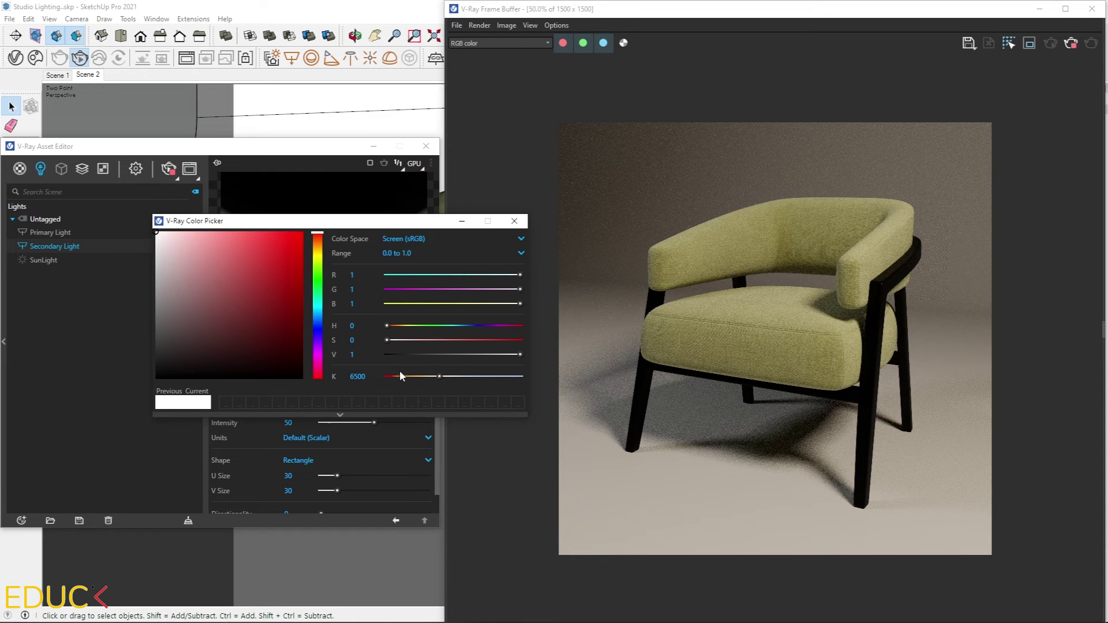
left_click_drag(441, 375, 444, 376)
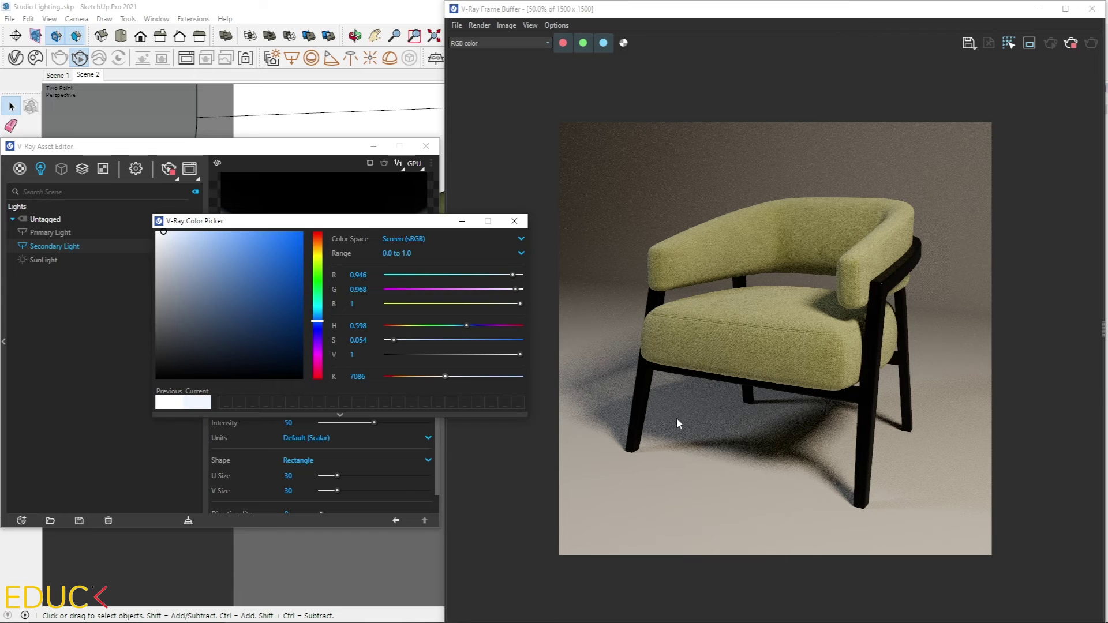
left_click(511, 222)
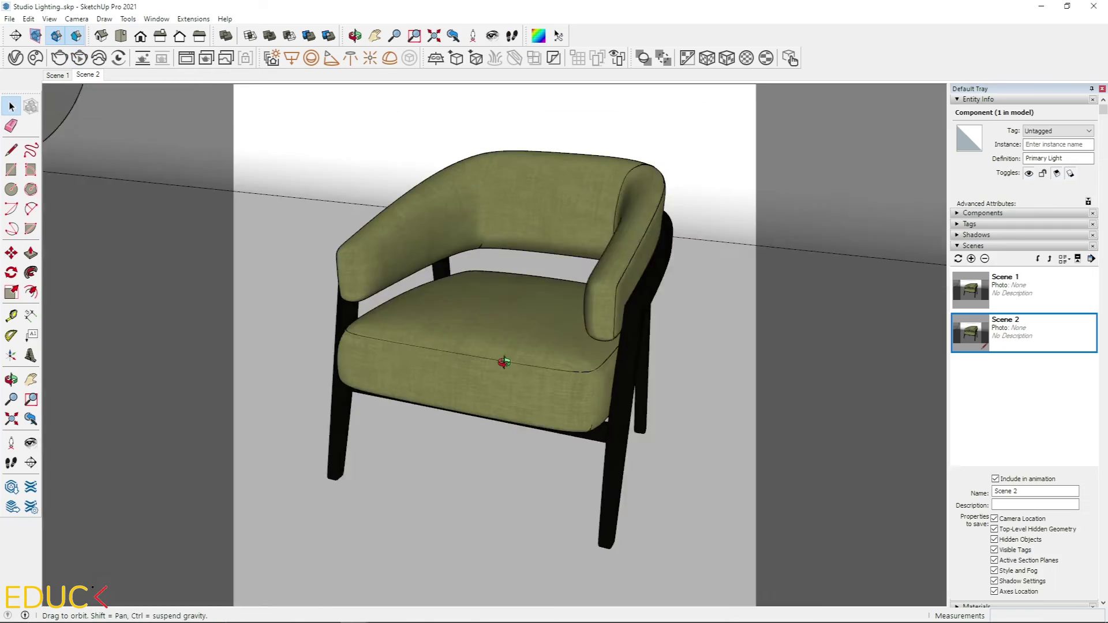
Step: In a parallel-projection top view, draw a wide V-Ray rectangle light between chair and backdrop, U Size about 121, V Size about 25
scroll(505, 439, "down", 8)
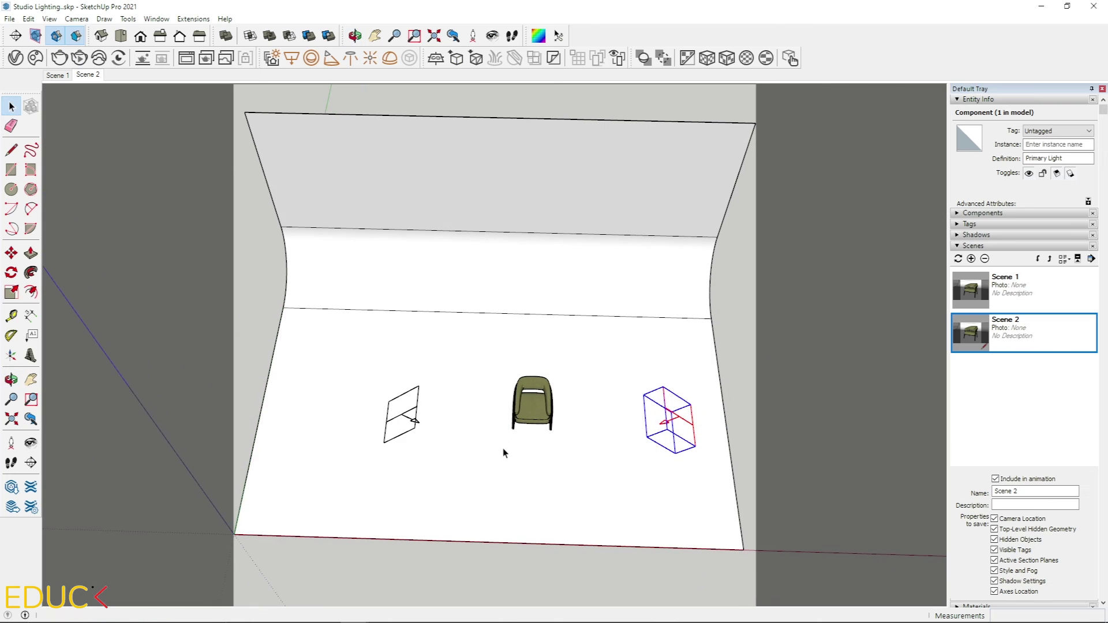
left_click(127, 36)
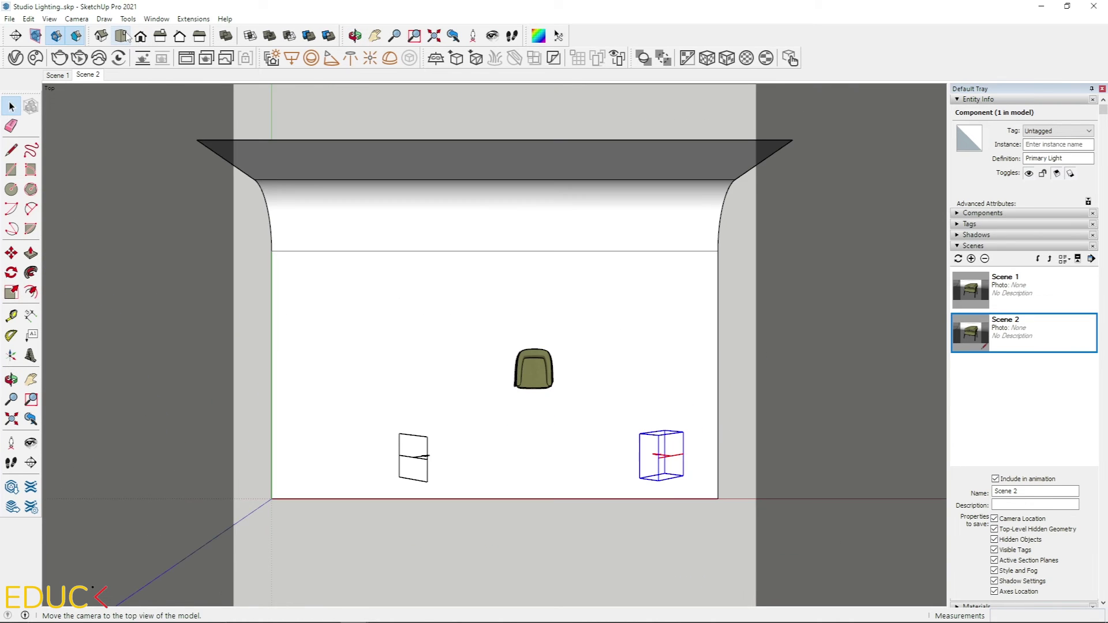
scroll(494, 223, "up", 1)
left_click(77, 19)
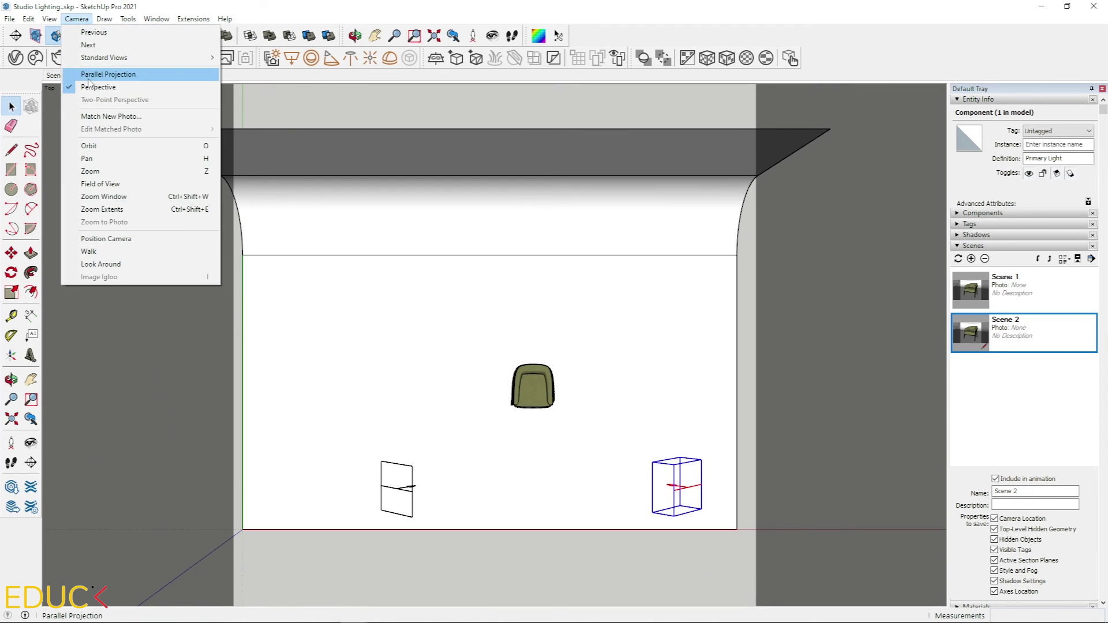
left_click(88, 75)
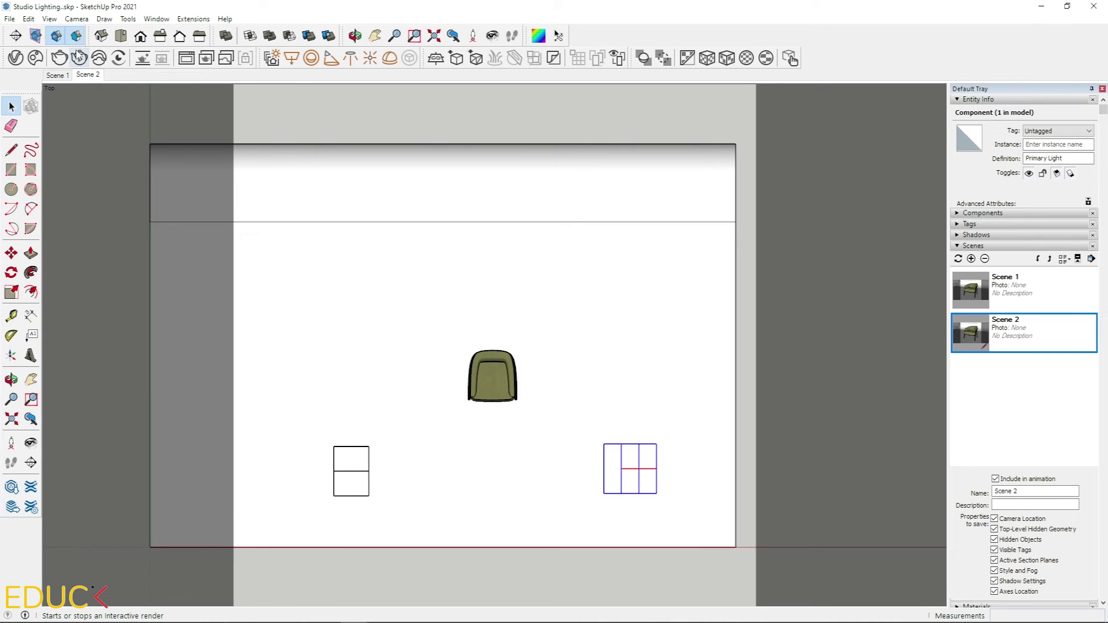
left_click(292, 58)
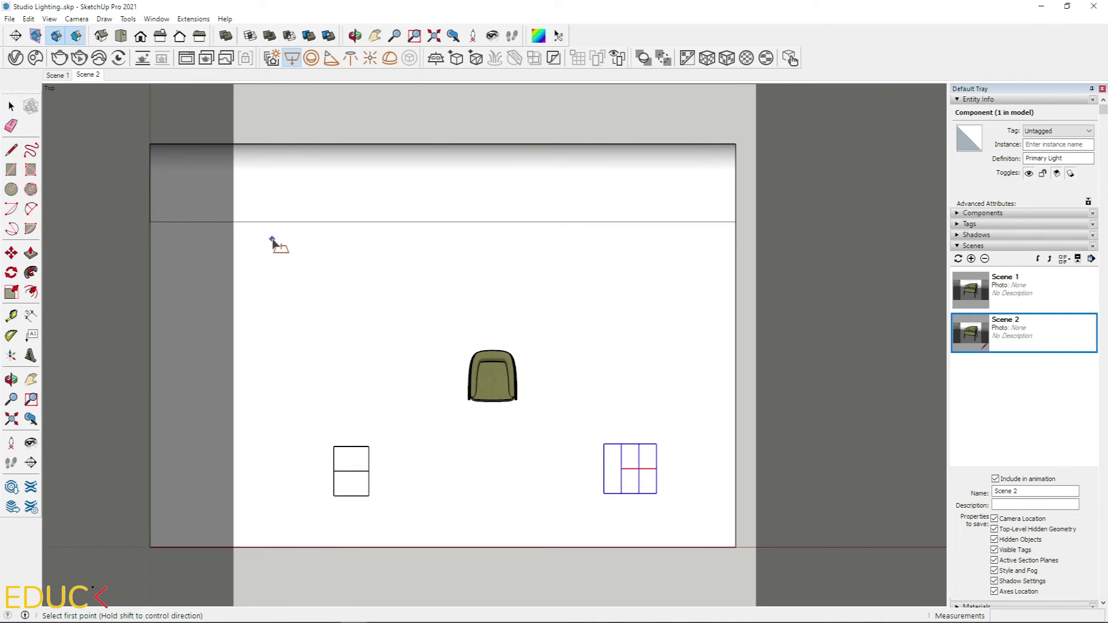
left_click(271, 238)
left_click(472, 281)
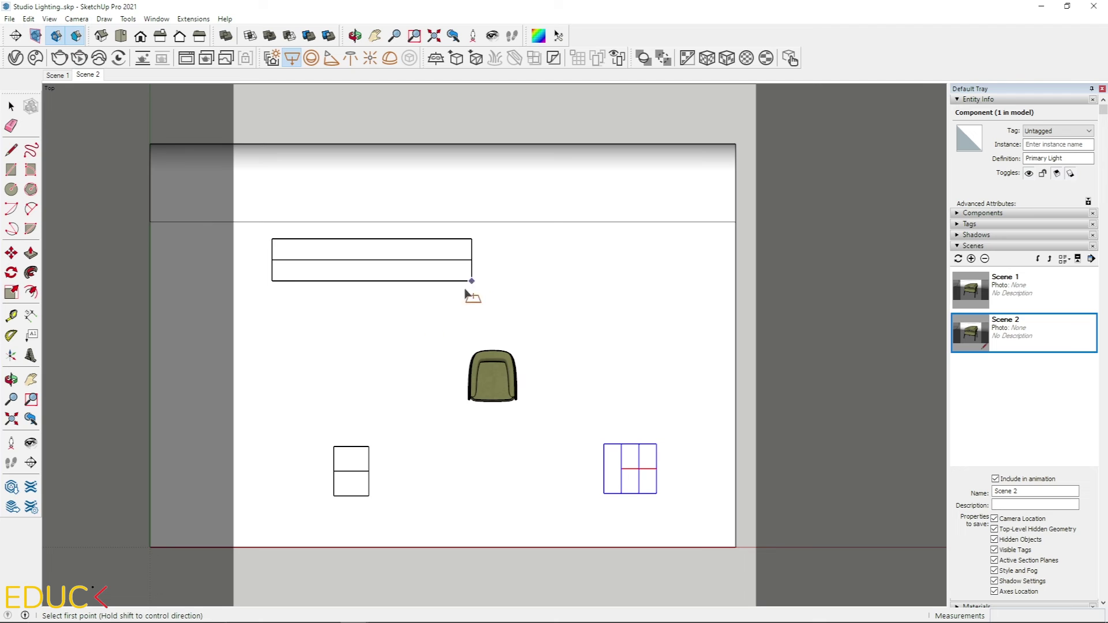
Step: Raise the new rectangle light about 179.8 cm above the floor and flip it to point downward
middle_click_drag(403, 317, 38, 101)
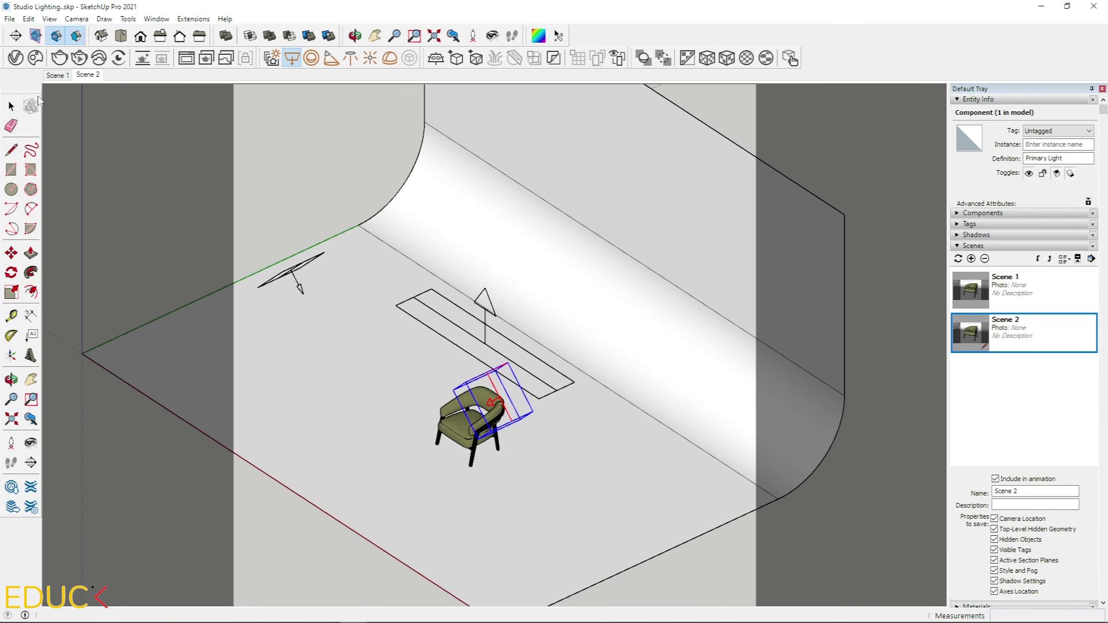
key("space")
key("m")
left_click(75, 267)
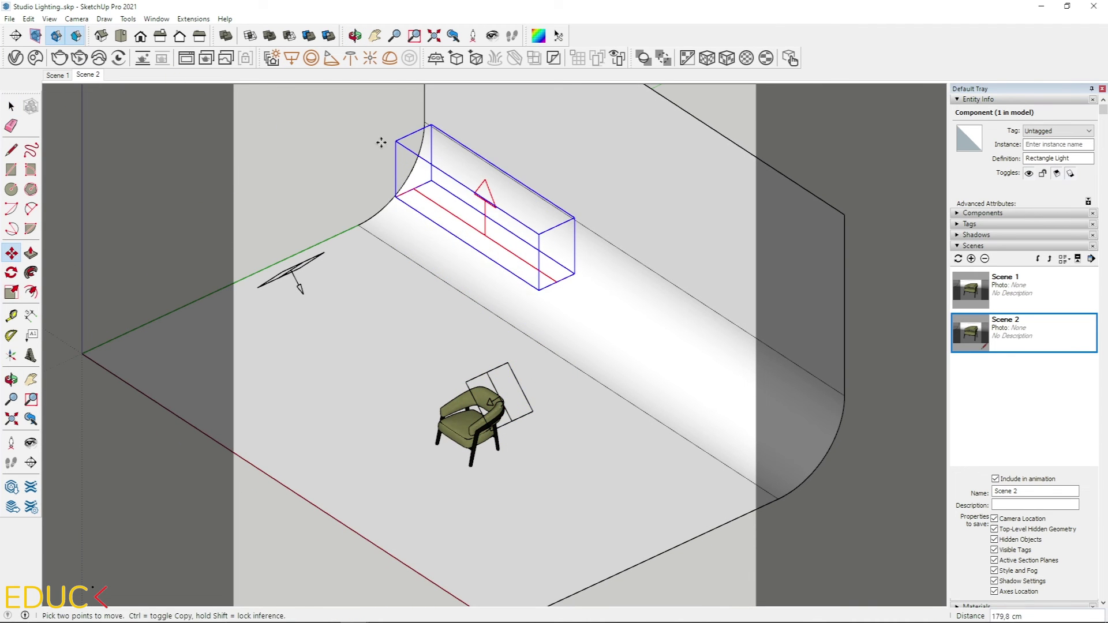
right_click(412, 209)
left_click(575, 481)
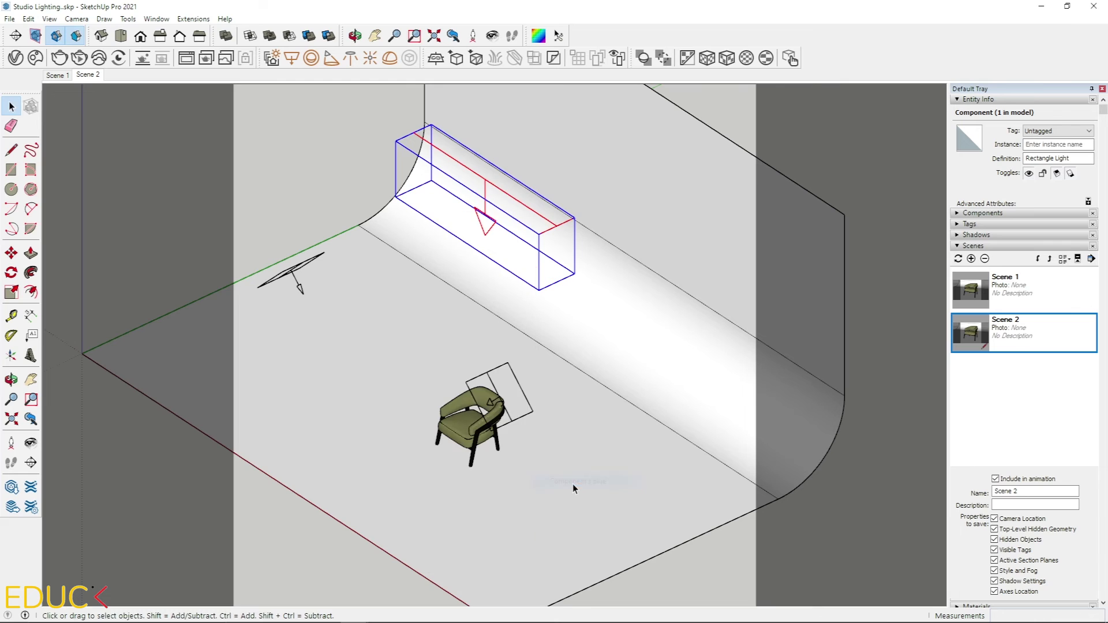
Step: Rotate the new rectangle light 30 degrees about its long edge to tilt its beam toward the backdrop
middle_click_drag(494, 298, 257, 254)
key("q")
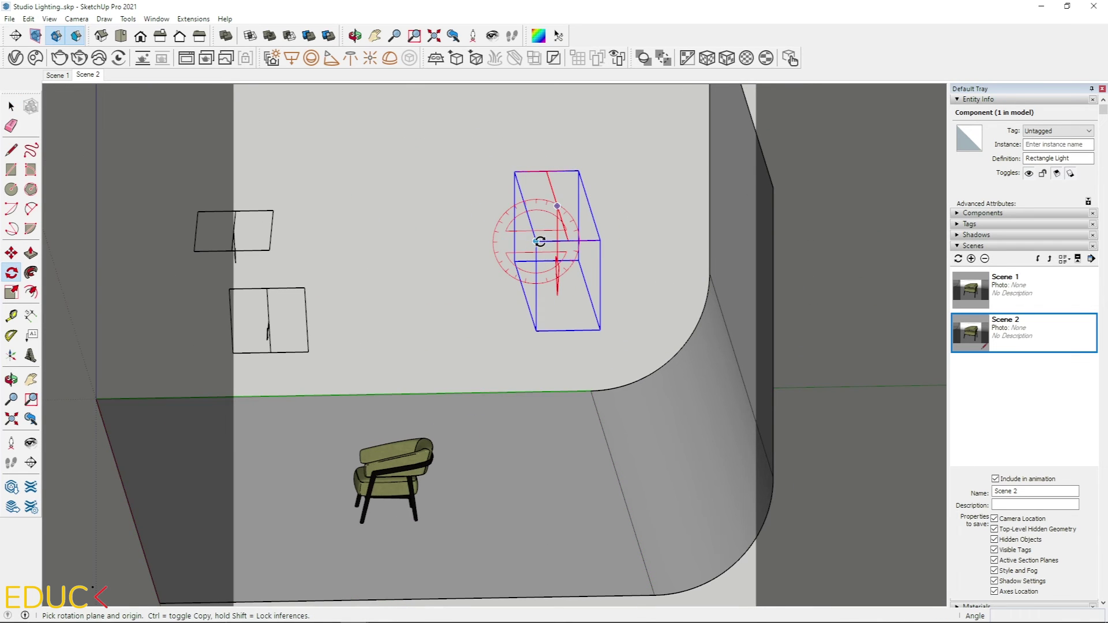
left_click_drag(535, 241, 549, 277)
left_click(549, 280)
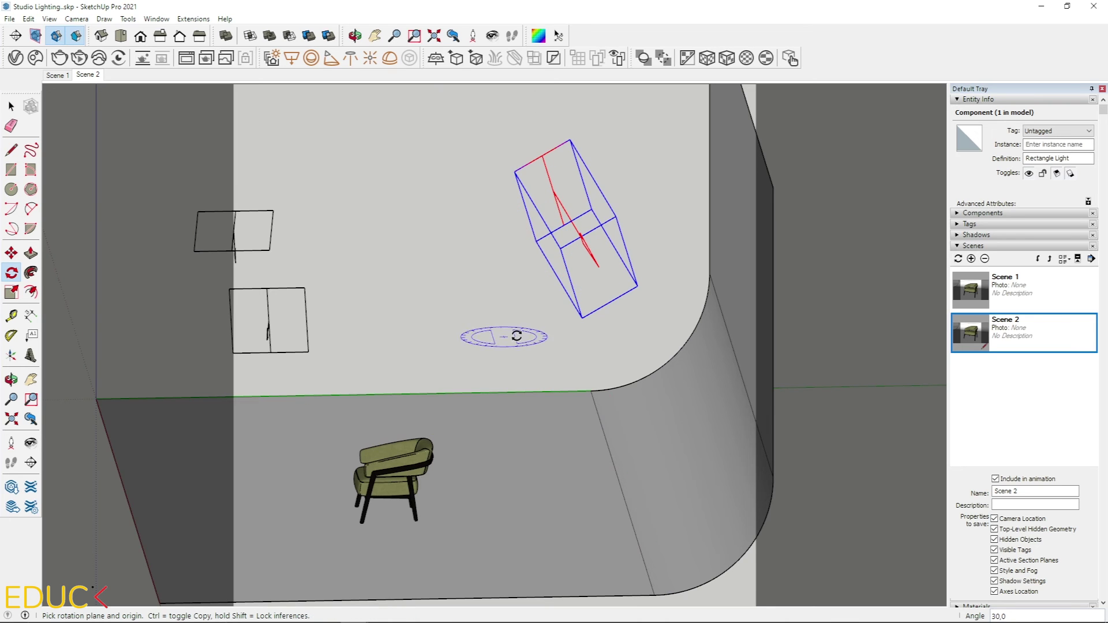
Step: Start an interactive render from the Scene 2 camera and lock the render's camera orientation
middle_click_drag(514, 334, 833, 283)
scroll(210, 149, "down", 5)
scroll(562, 397, "up", 8)
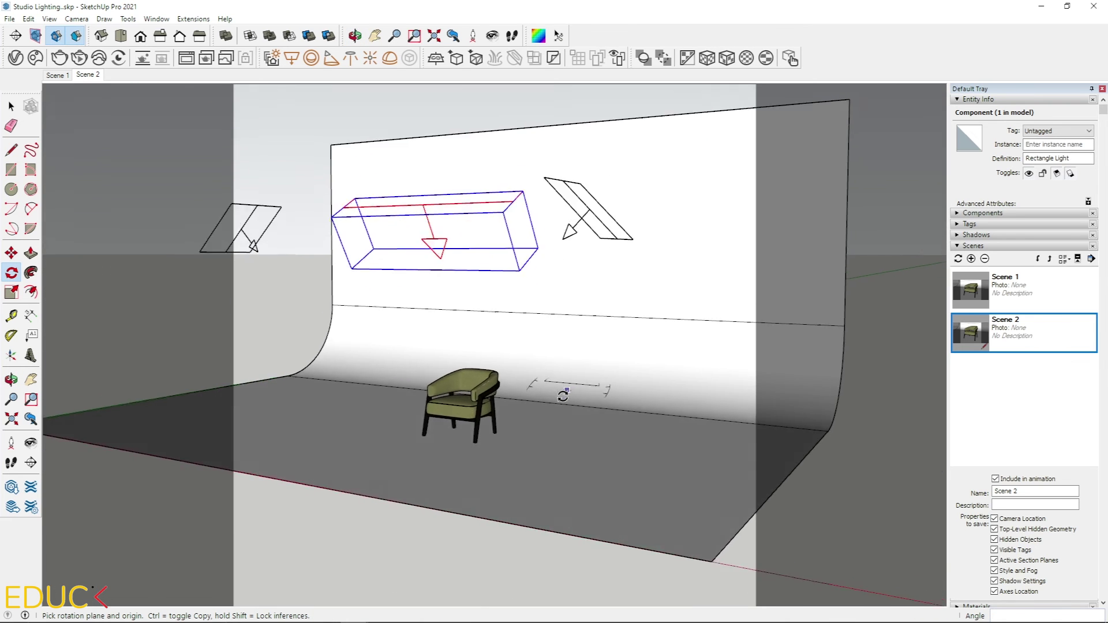
scroll(563, 397, "up", 2)
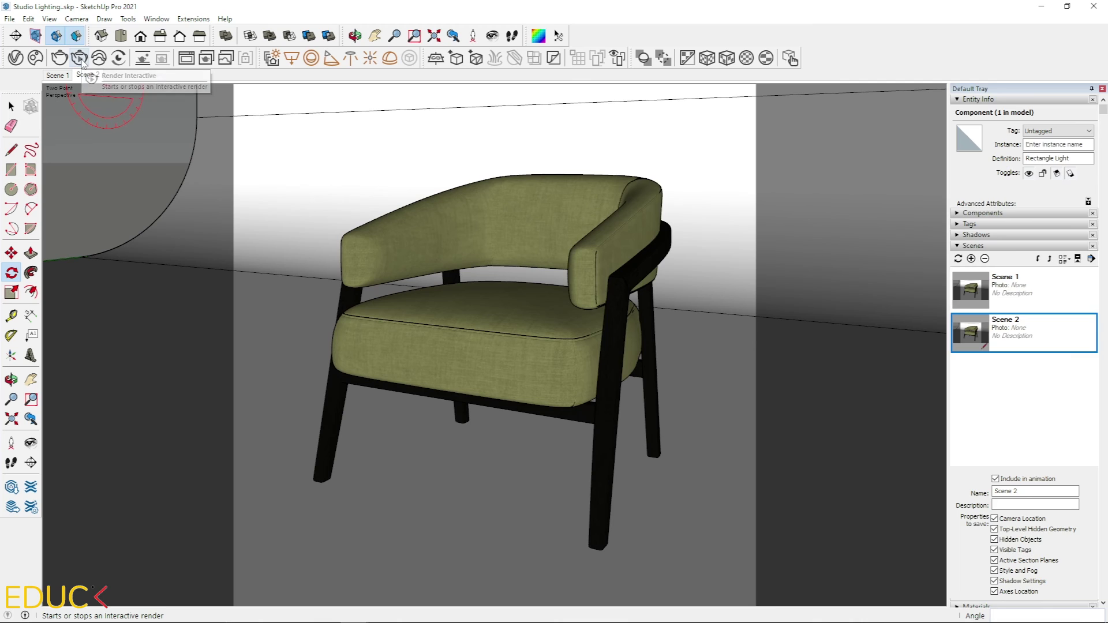
left_click(79, 58)
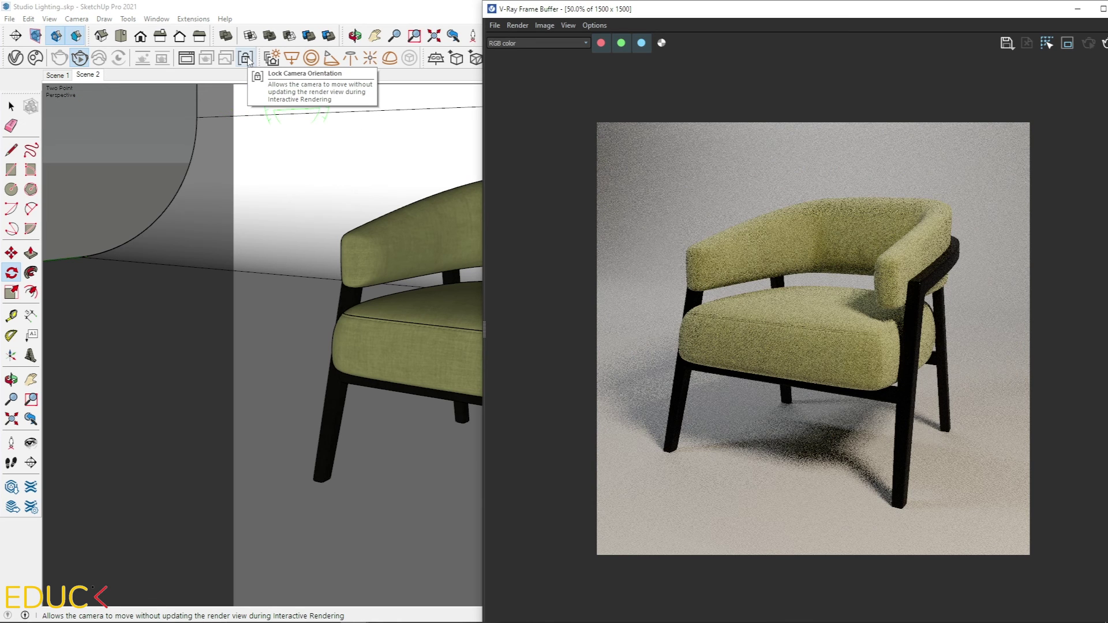
left_click(245, 59)
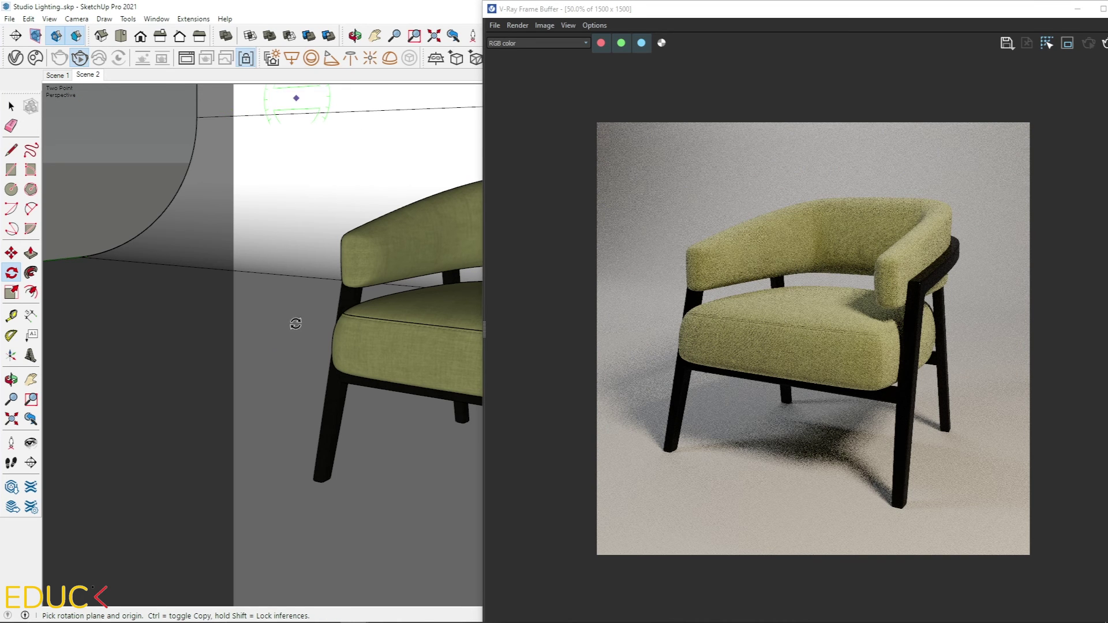
Step: Lower the new rectangle light slightly in front of the backdrop with the Move tool
mouse_move(292, 321)
middle_mouse_down()
mouse_move(240, 347)
mouse_move(378, 387)
mouse_move(103, 162)
middle_mouse_up()
key("space")
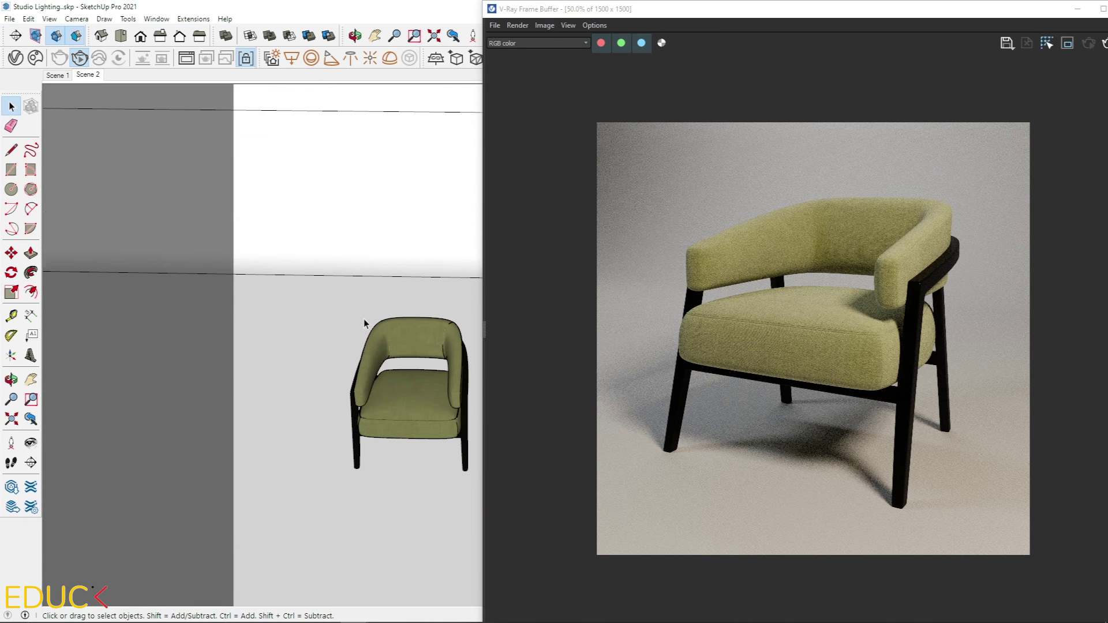
mouse_move(364, 318)
middle_mouse_down()
mouse_move(338, 306)
mouse_move(430, 351)
mouse_move(411, 299)
mouse_move(294, 238)
middle_mouse_up()
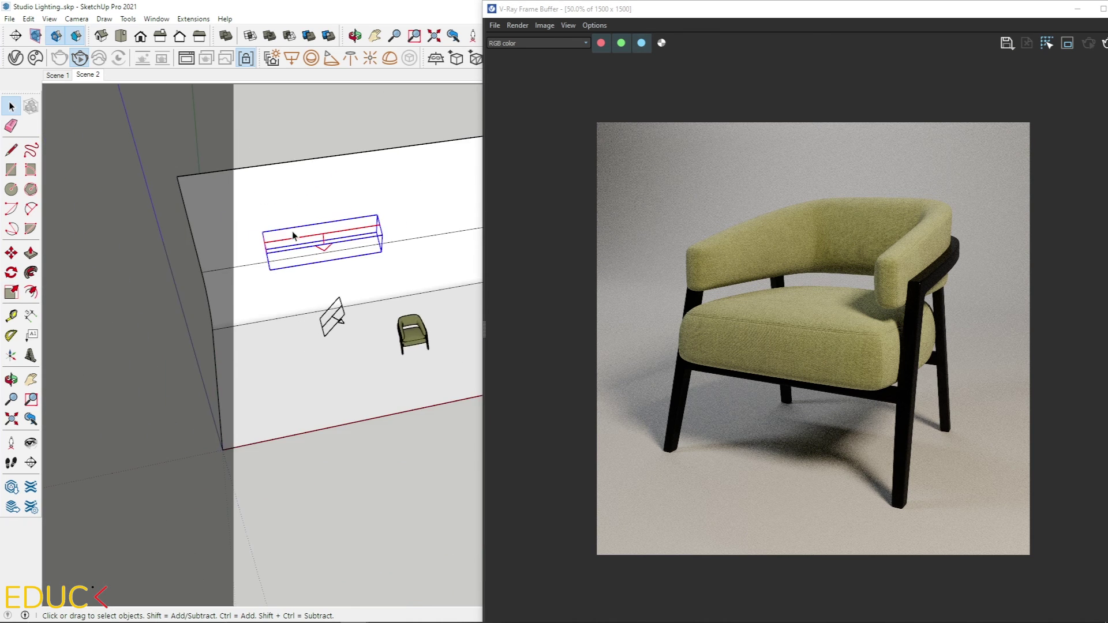
scroll(294, 238, "up", 3)
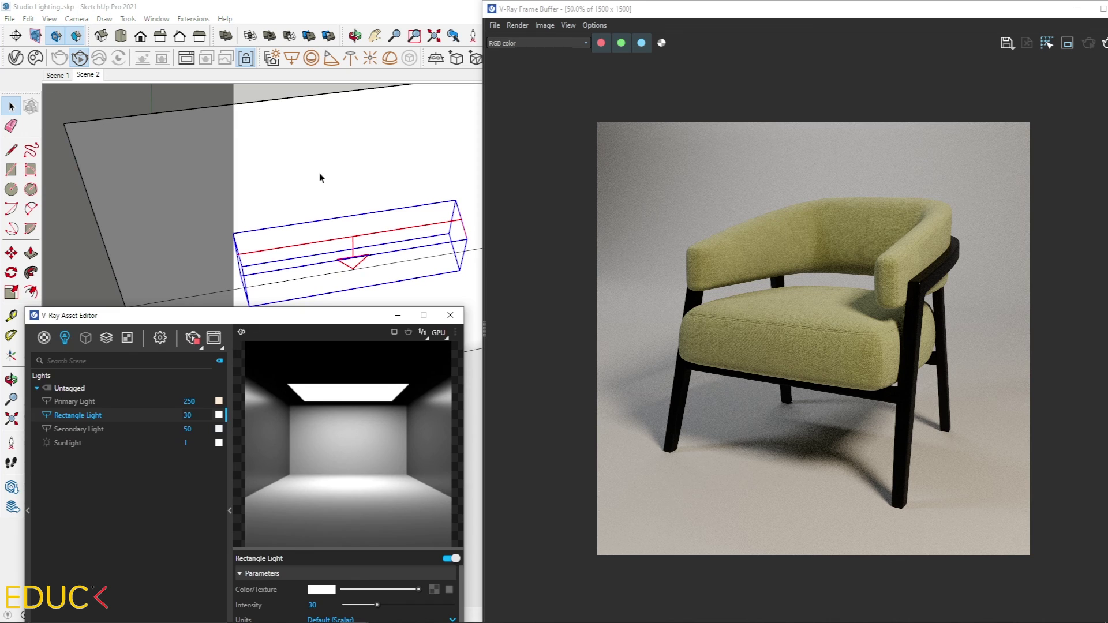
scroll(322, 197, "down", 2)
mouse_move(322, 198)
middle_mouse_down()
mouse_move(396, 183)
mouse_move(297, 225)
middle_mouse_up()
left_click(11, 252)
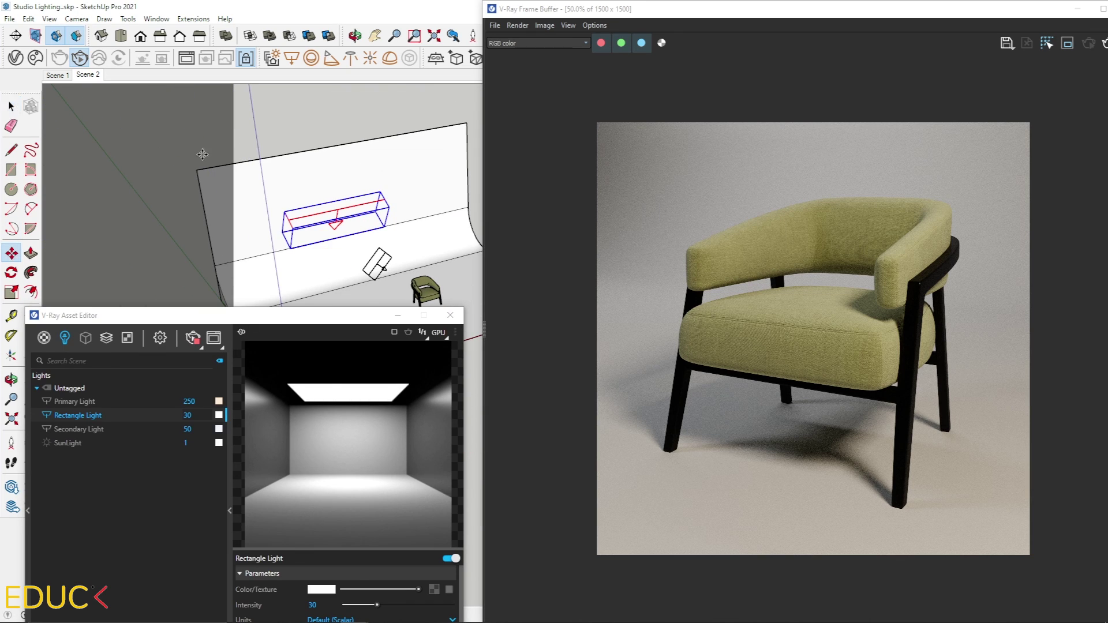
left_click(202, 186)
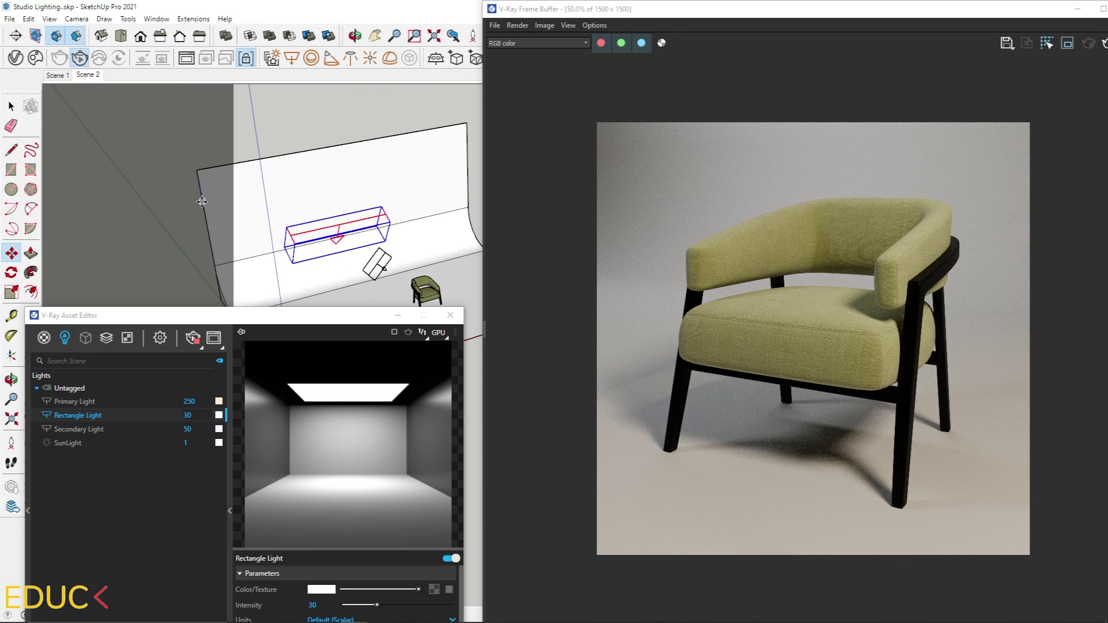
left_click(292, 191)
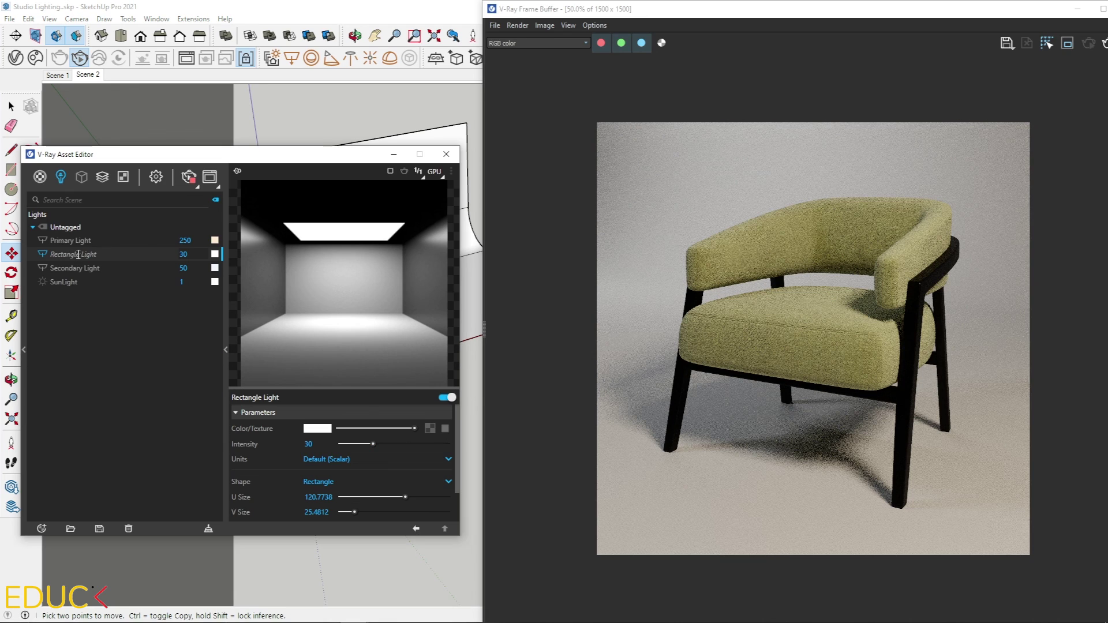
Step: Rename the new rectangle light as Fill Light
left_click_drag(79, 254, 50, 254)
type("Fill")
key("Return")
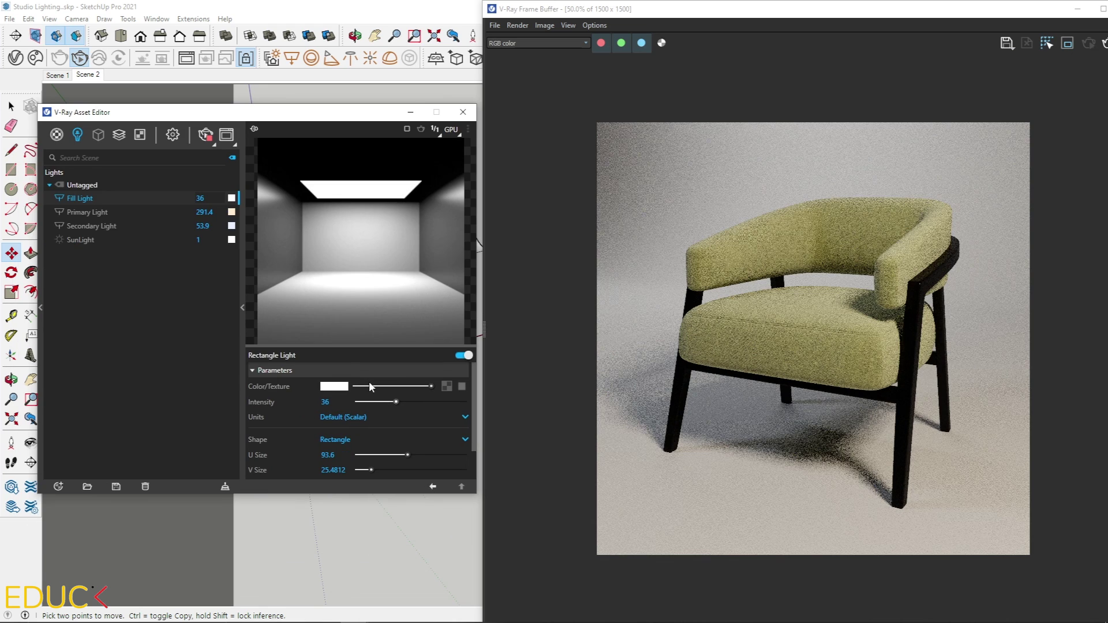